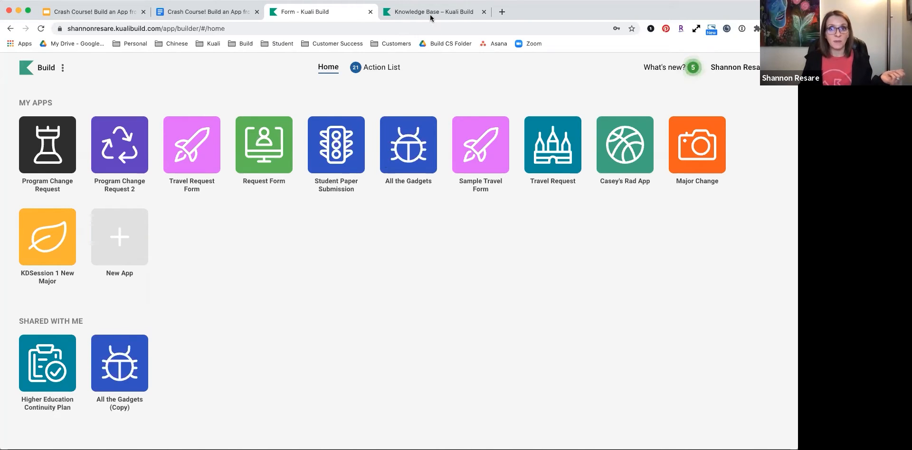
Review the pending requests in the Action List, briefly opening the approval for document 0052, and return to the home page.
click(375, 70)
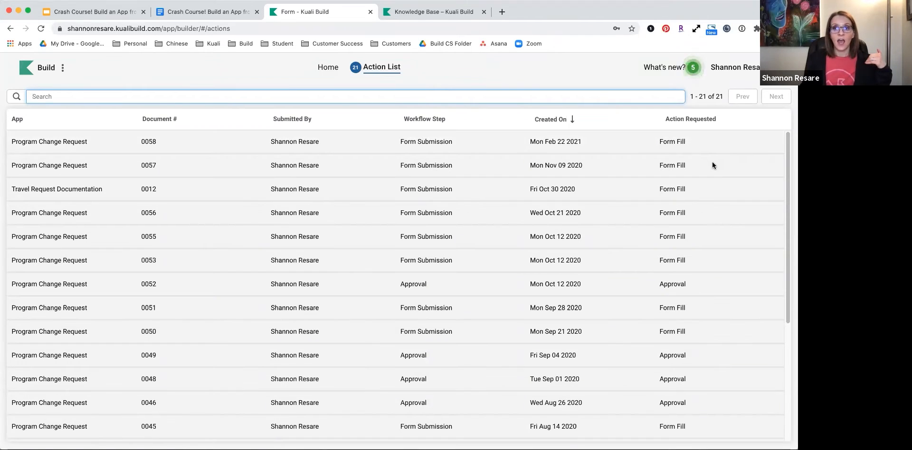
scroll(691, 143, down, 3)
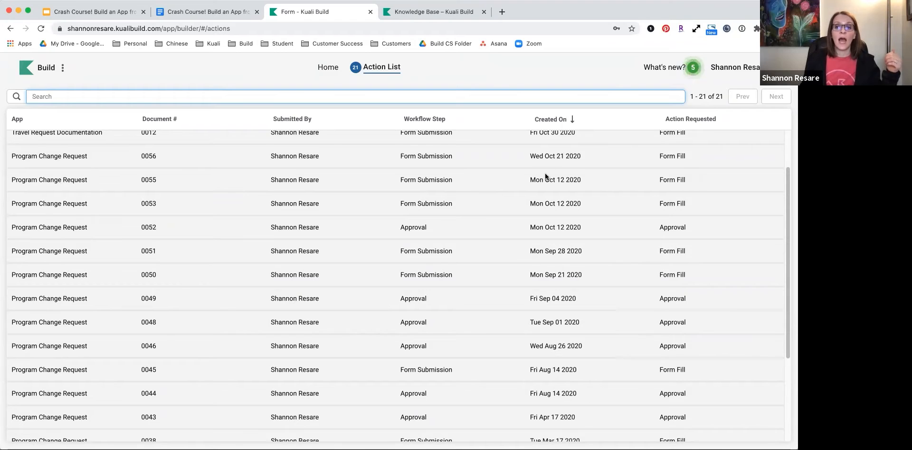
scroll(660, 203, down, 1)
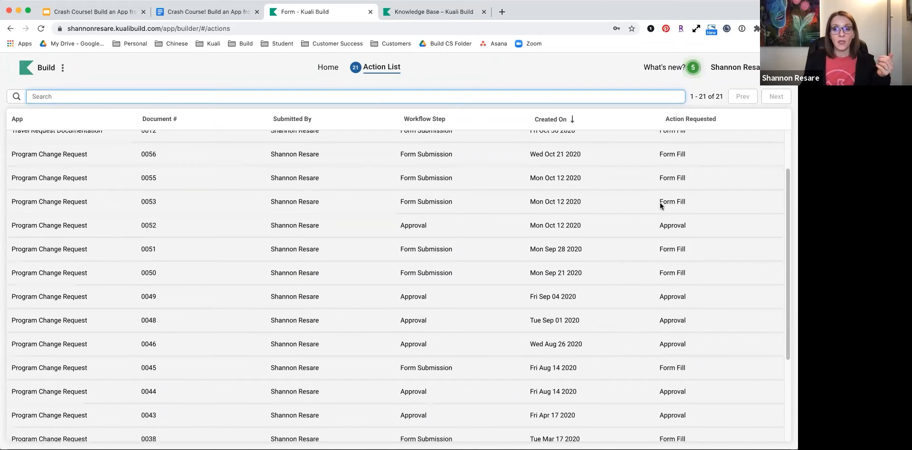
click(686, 215)
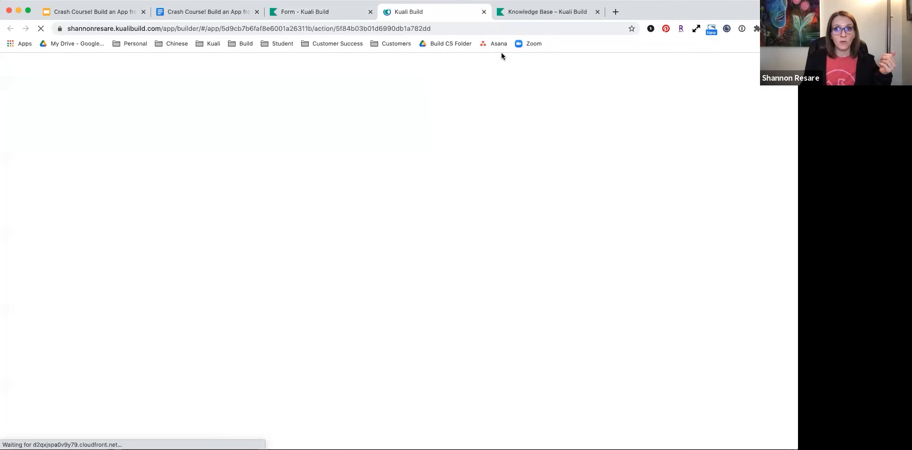
click(483, 12)
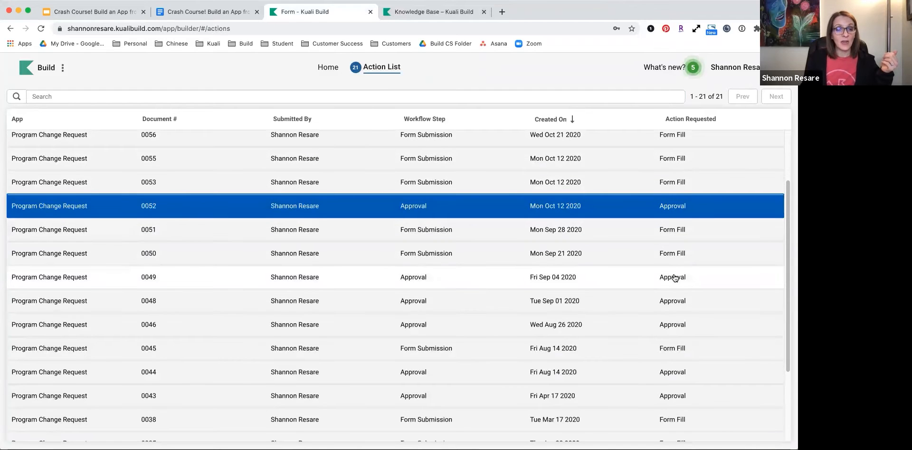
scroll(676, 276, down, 1)
scroll(675, 275, down, 3)
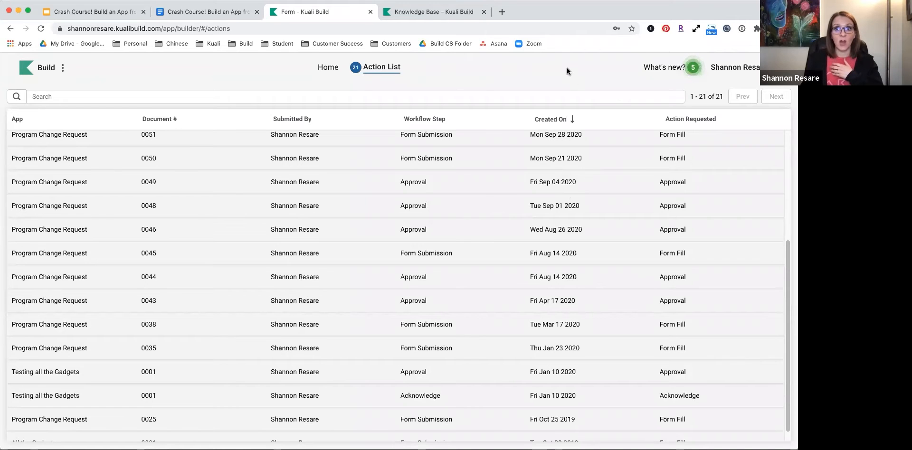
click(333, 67)
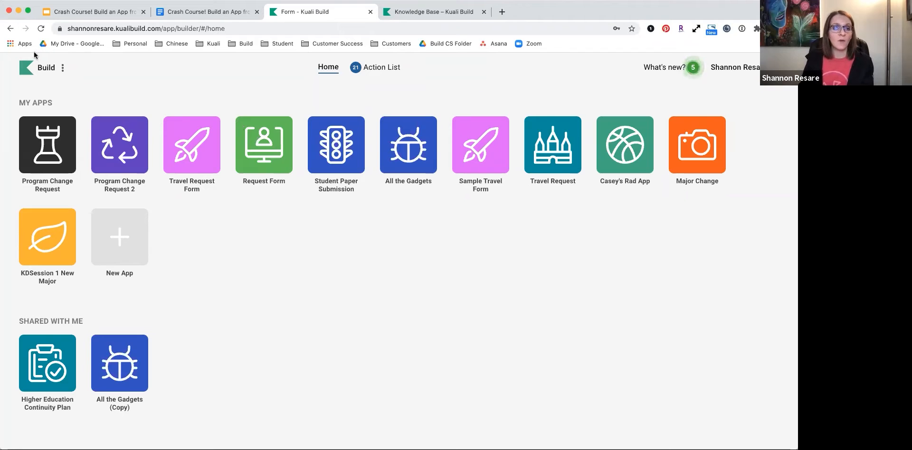
Look at the build options, then view the support site's home page and its Knowledge Base.
click(38, 68)
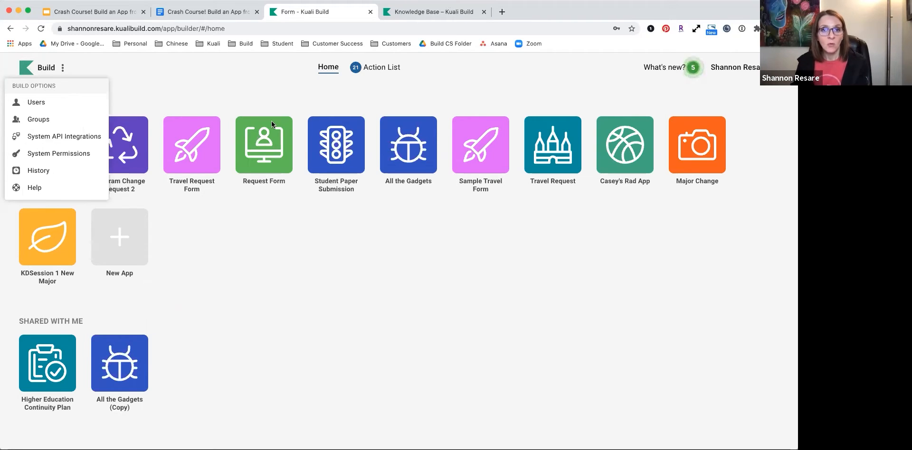
click(442, 12)
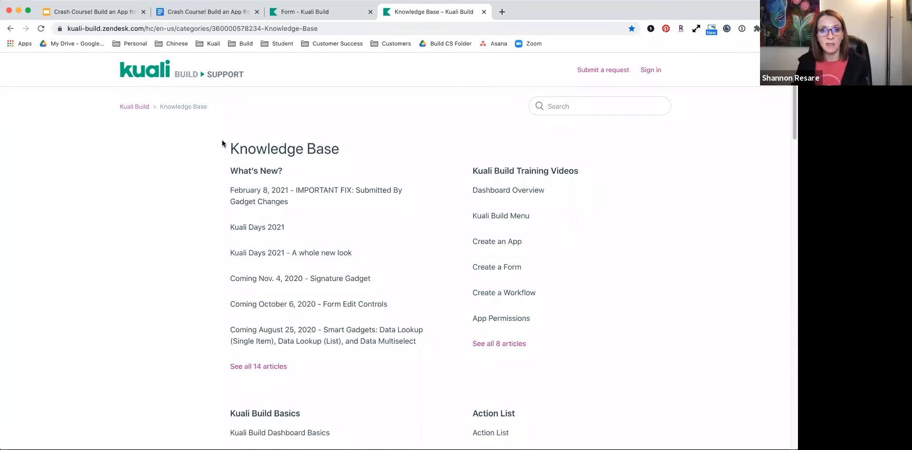
click(149, 107)
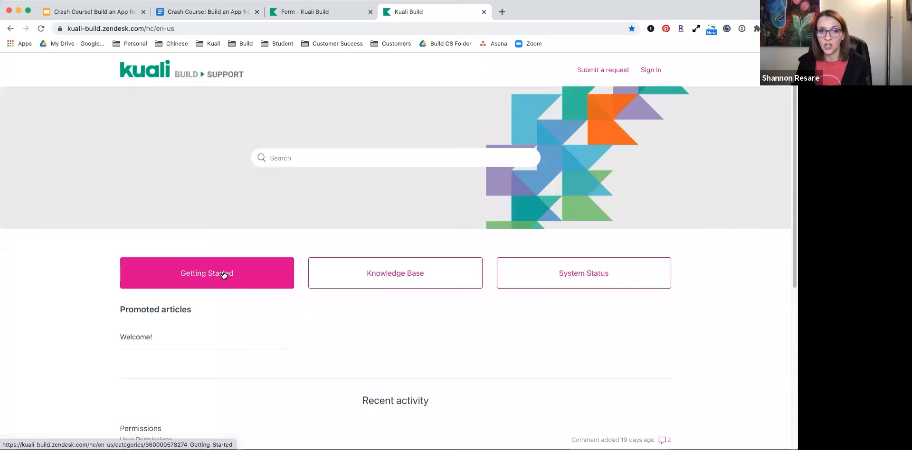
click(338, 270)
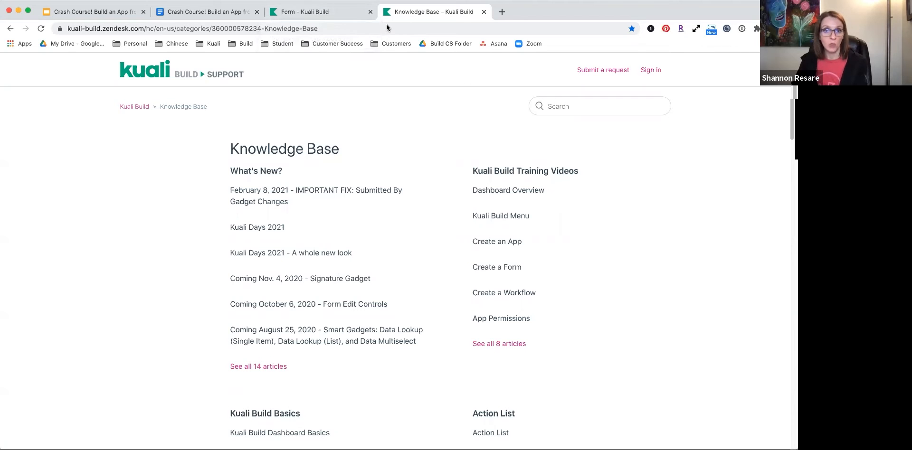
Open Kuali Groups from the Build site and browse the Administration, Colleges and Departments categories.
click(326, 15)
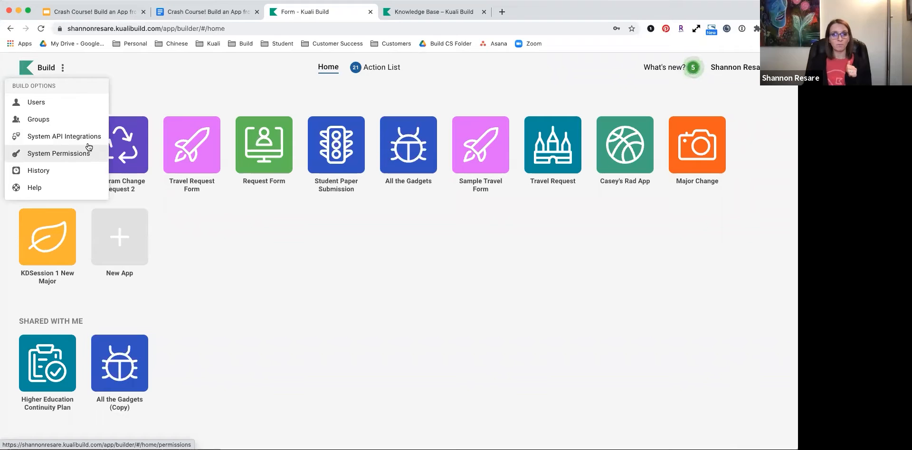
click(84, 117)
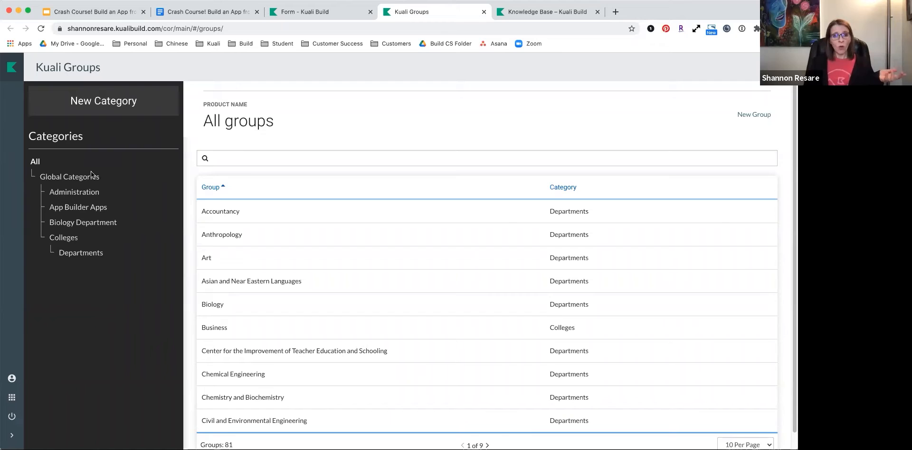
click(75, 192)
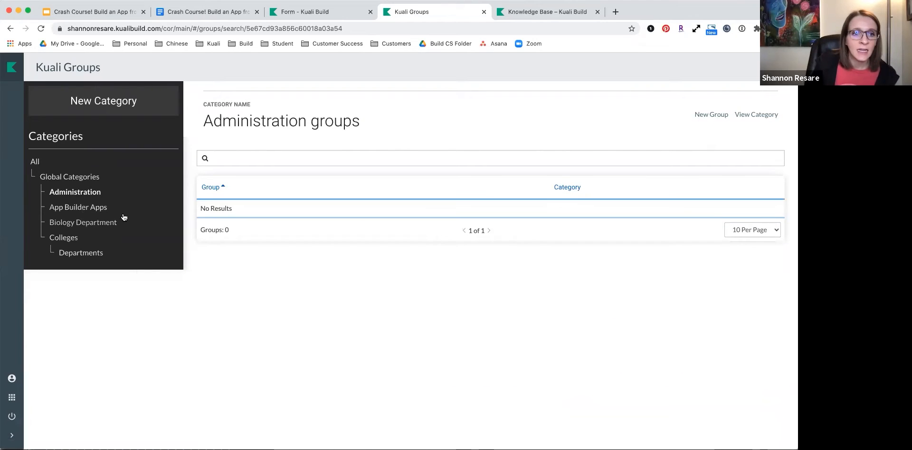
click(66, 244)
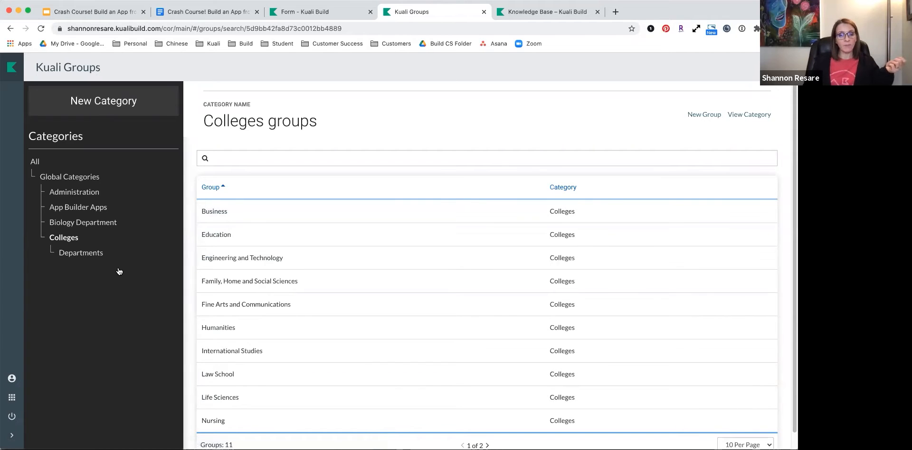
click(77, 255)
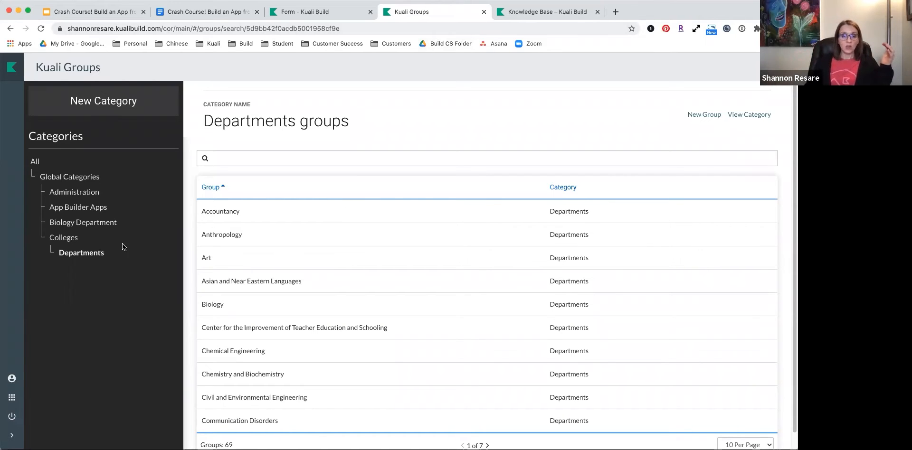
View the roles defined for the Departments category and the role assignments of the Biology group.
click(740, 118)
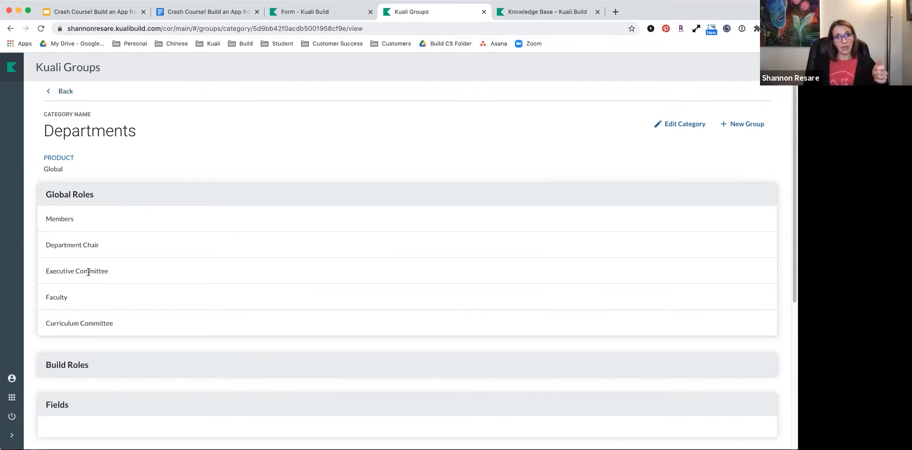
click(61, 95)
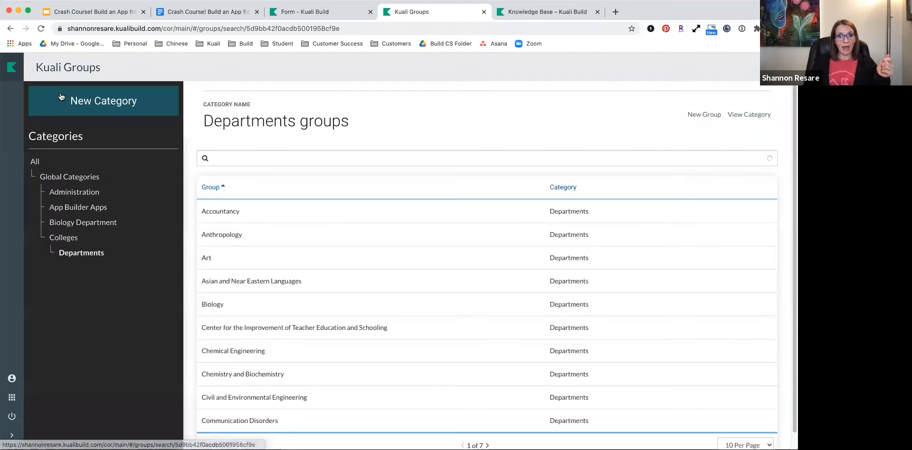
click(211, 304)
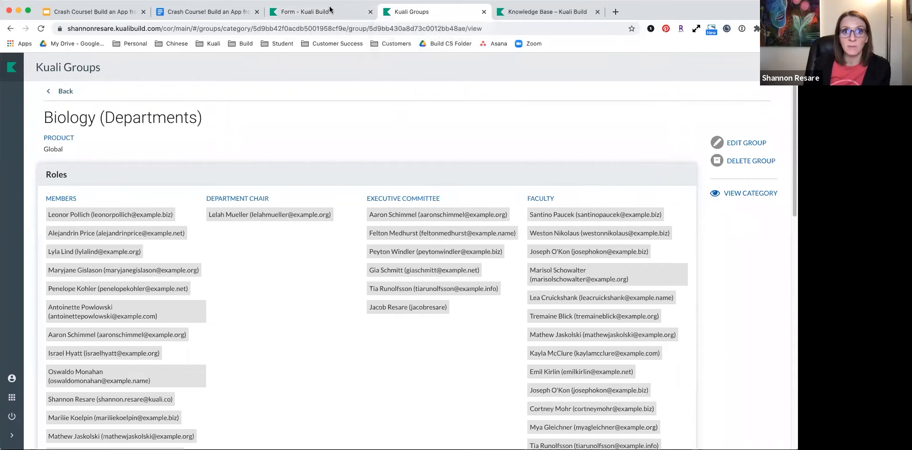
Return to the Build home page and start a new app named "KD Session 2 New Major".
click(329, 13)
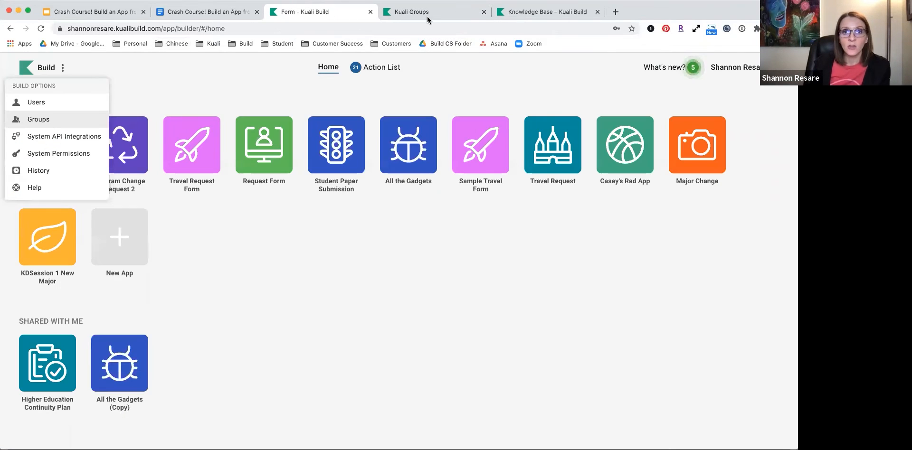
click(411, 15)
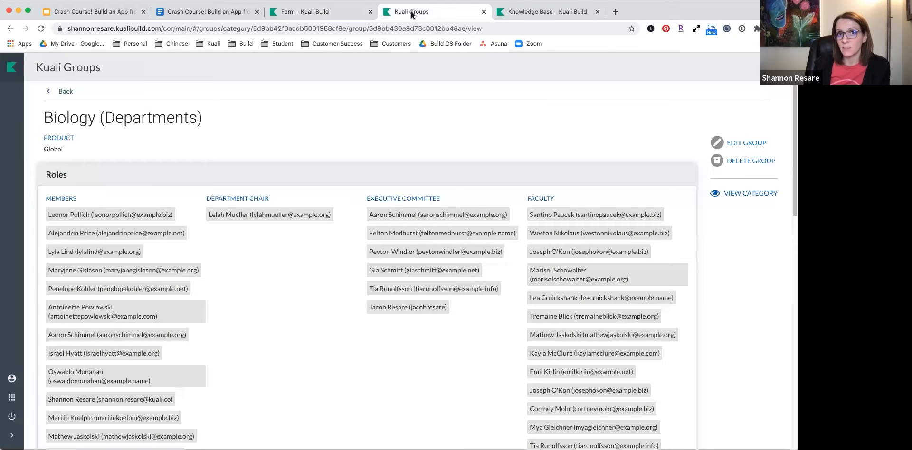
click(270, 14)
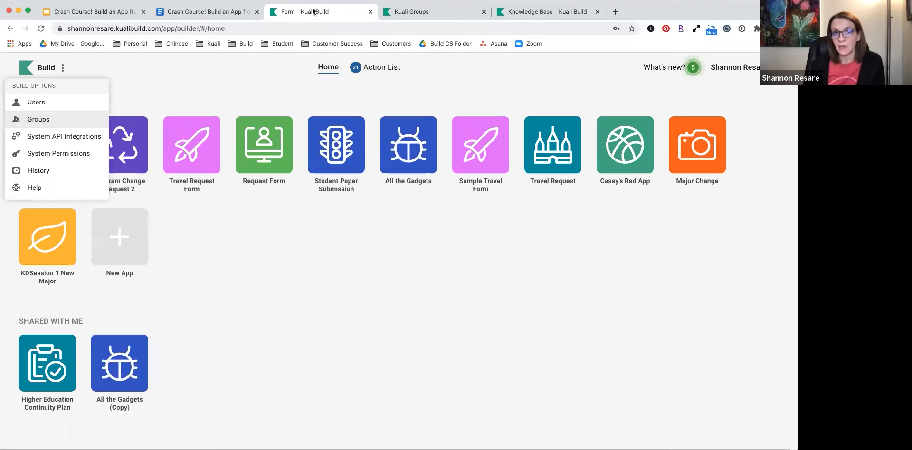
click(221, 77)
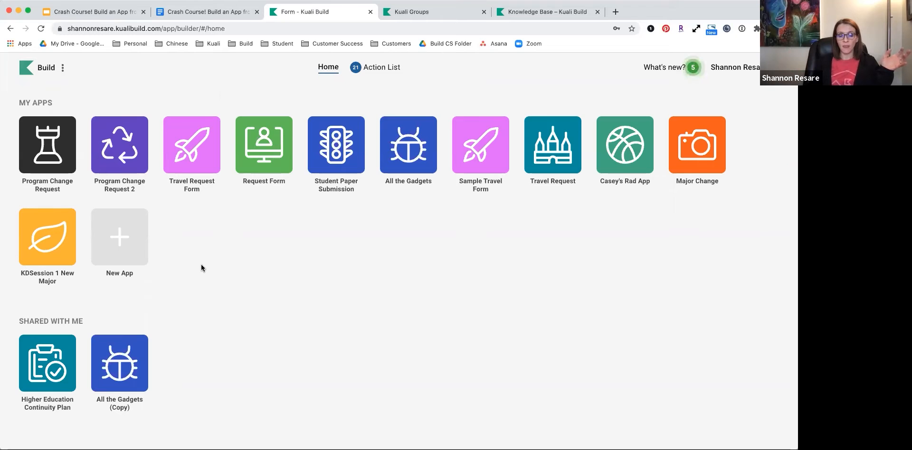
click(148, 247)
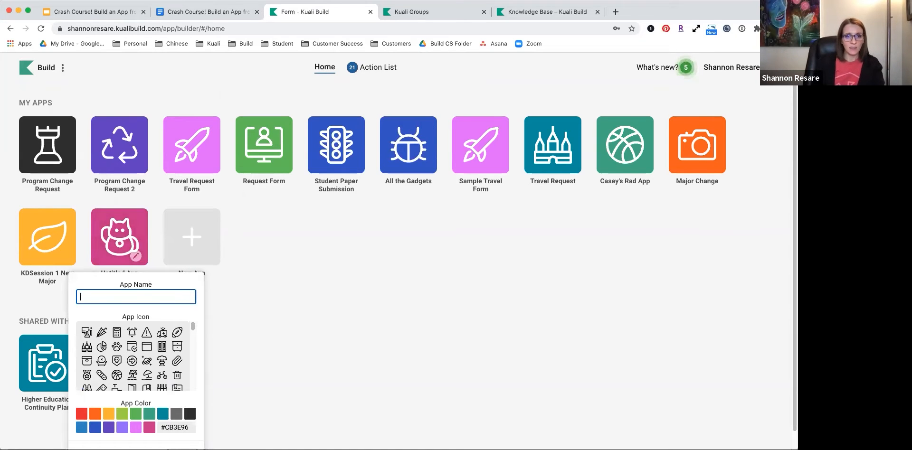
text(KD Session 2 New Major)
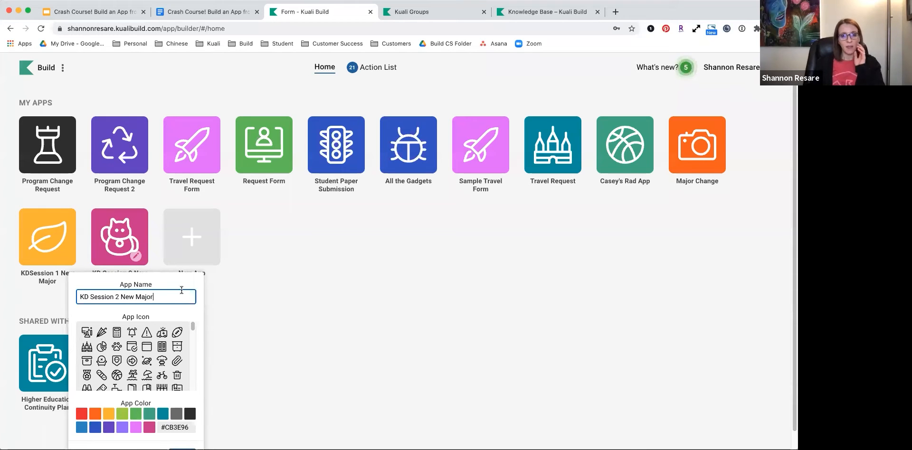
Choose the music note icon for the new app and create it.
scroll(145, 340, down, 1)
scroll(146, 340, down, 5)
scroll(158, 370, down, 3)
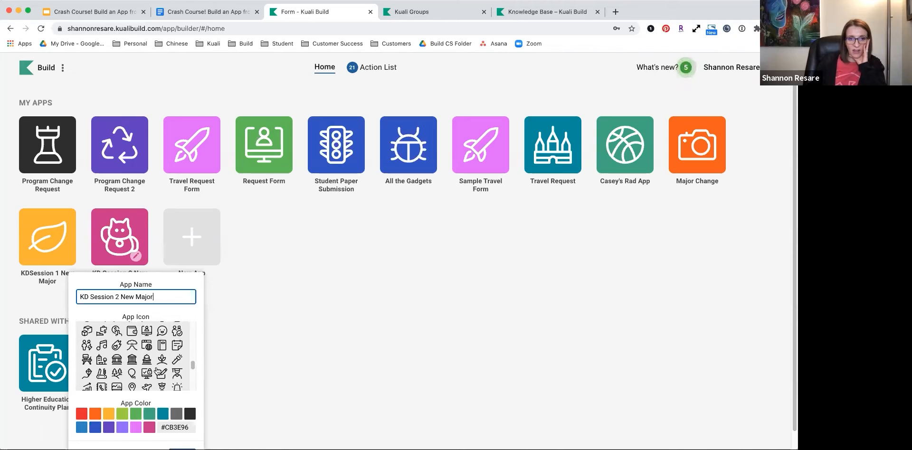
click(104, 347)
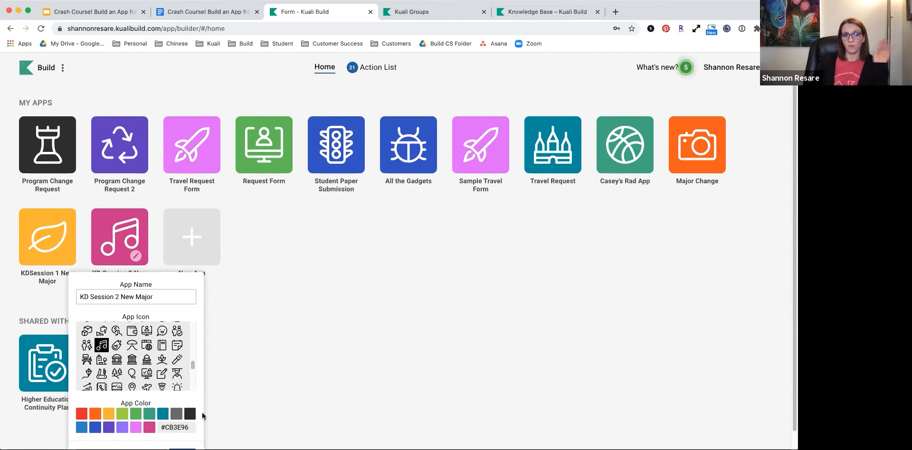
scroll(227, 411, down, 1)
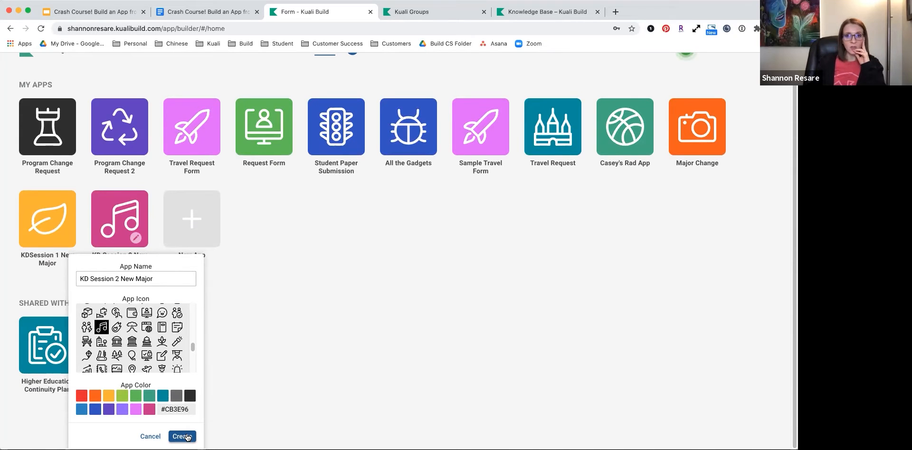
click(186, 437)
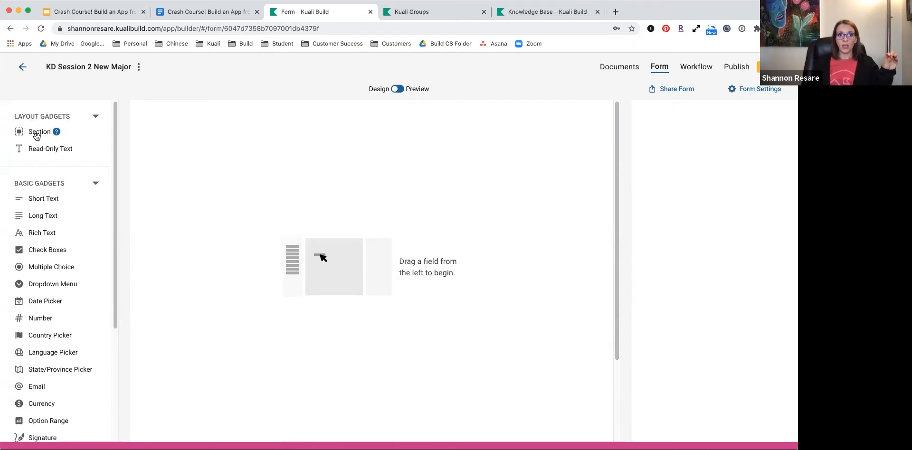
Add a Section gadget to the empty form and label it "Student Information".
drag(36, 136, 222, 164)
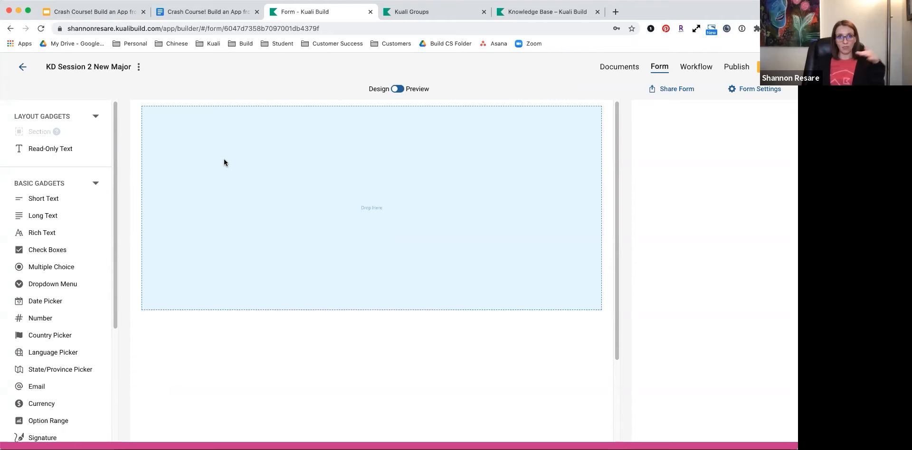
drag(224, 160, 224, 160)
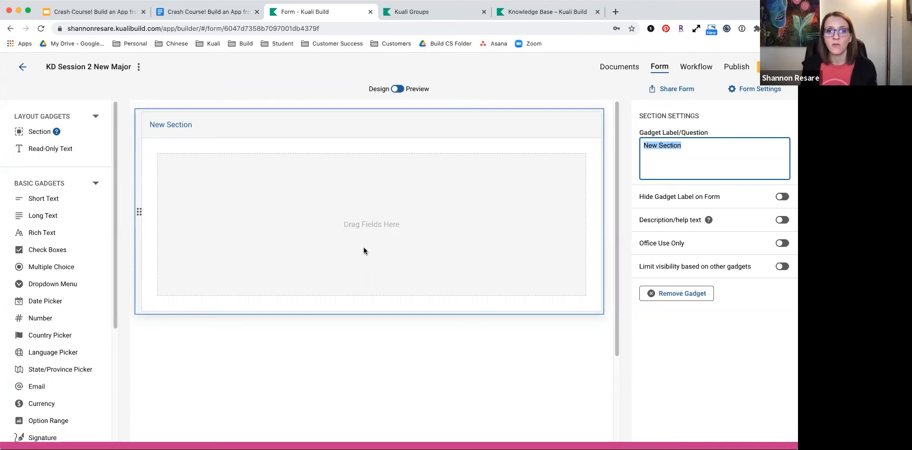
double_click(677, 147)
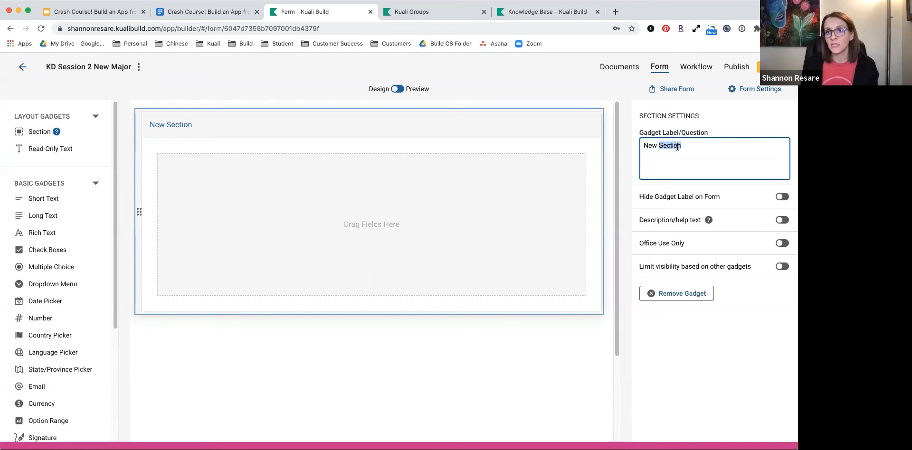
key(super+a)
text(Student Information)
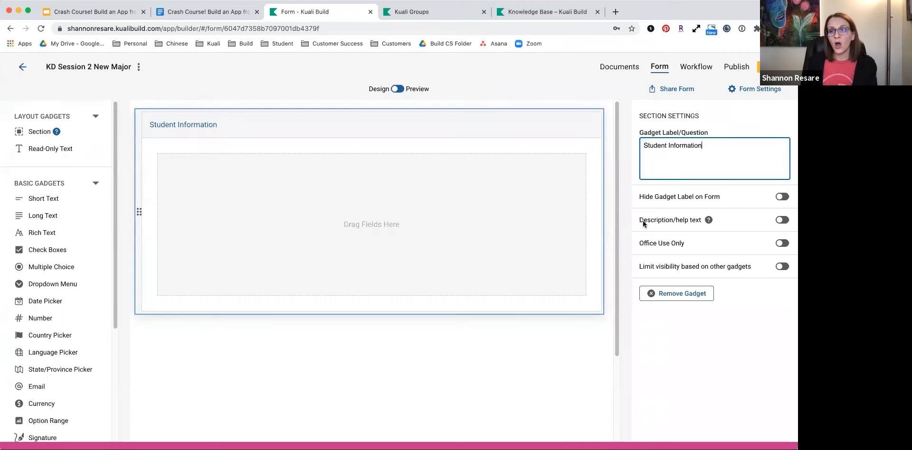
Turn the Student Information section's Office Use Only setting on and back off.
drag(640, 243, 739, 247)
click(784, 244)
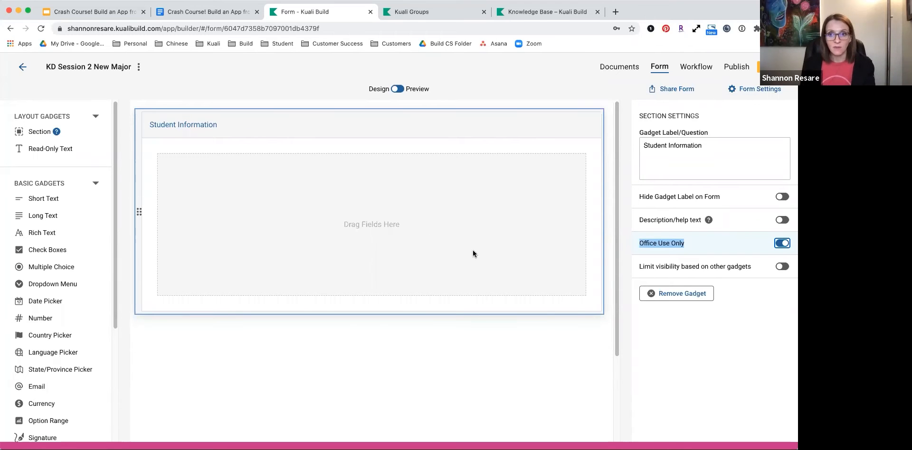
click(782, 244)
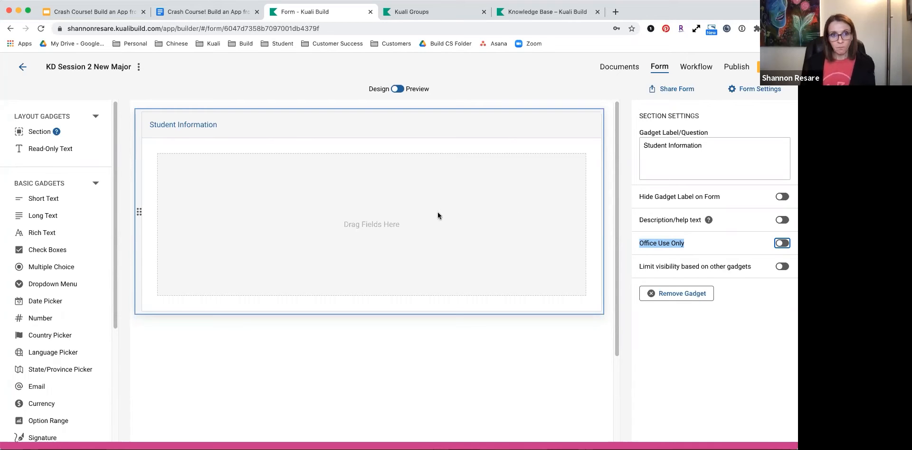
Add a Rich Text gadget to the Student Information section and remove it again.
scroll(68, 182, down, 2)
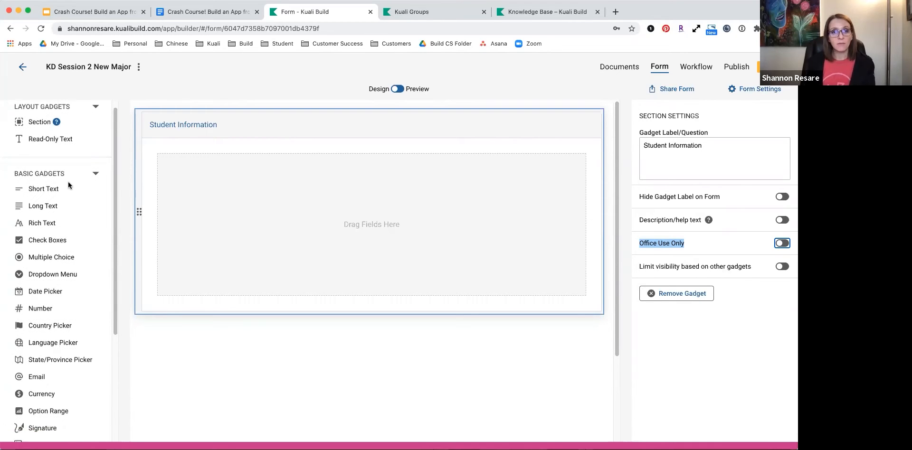
scroll(68, 184, down, 1)
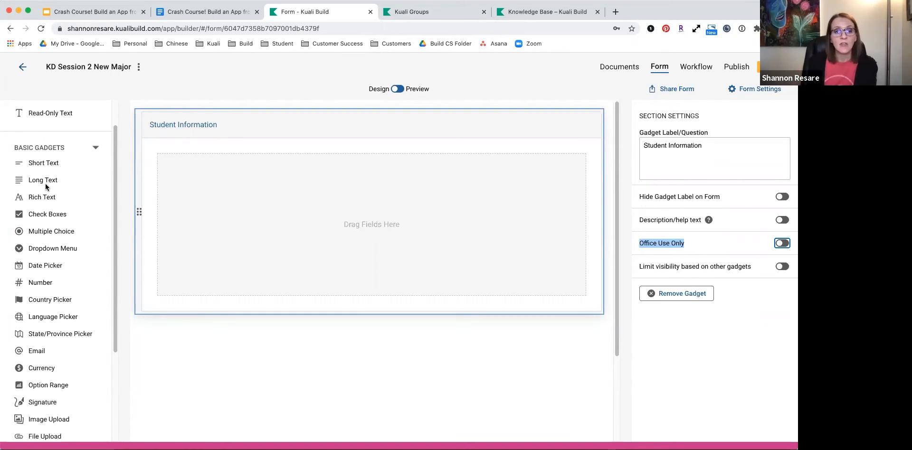
click(45, 200)
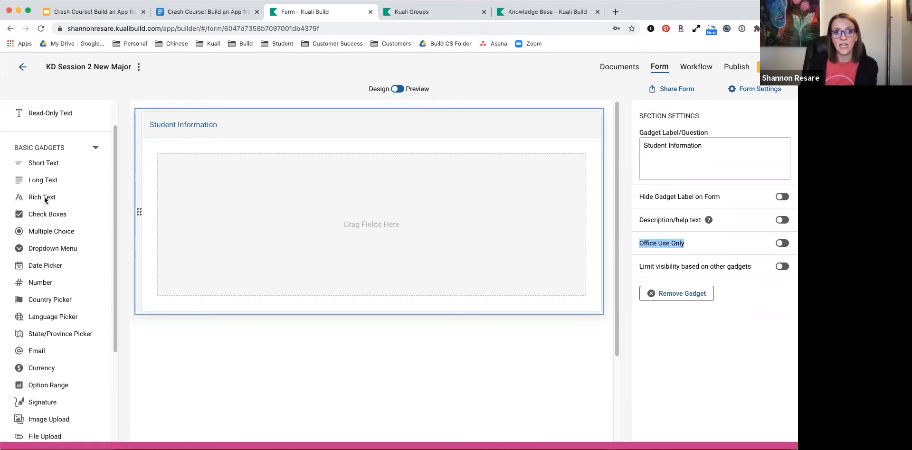
drag(45, 200, 211, 203)
drag(275, 215, 296, 221)
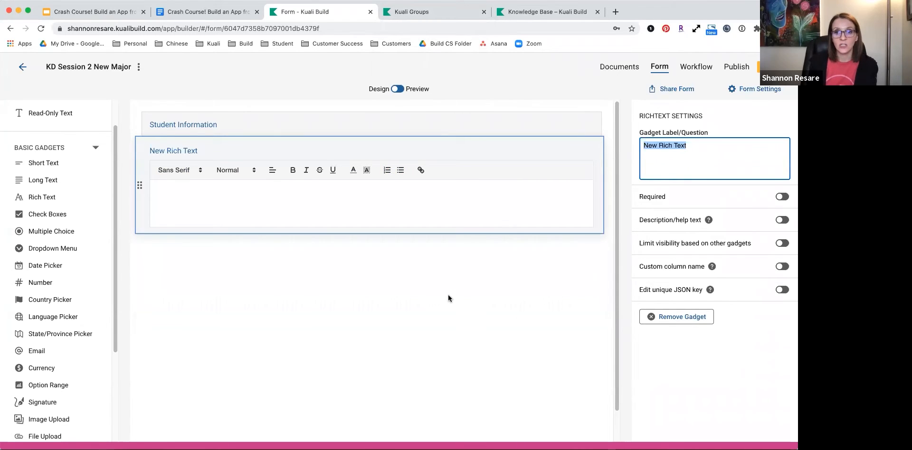
click(665, 318)
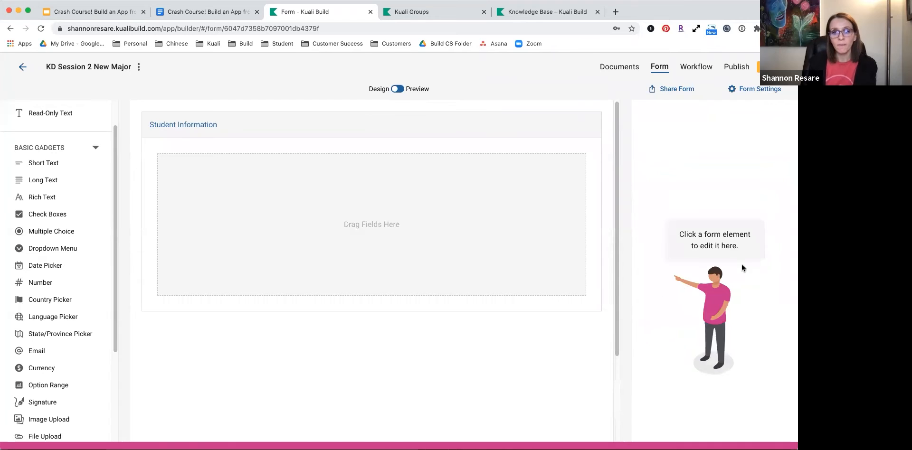
Add a Short Text gadget to the Student Information section and label it "Student ID".
drag(55, 163, 302, 200)
text(Student ID)
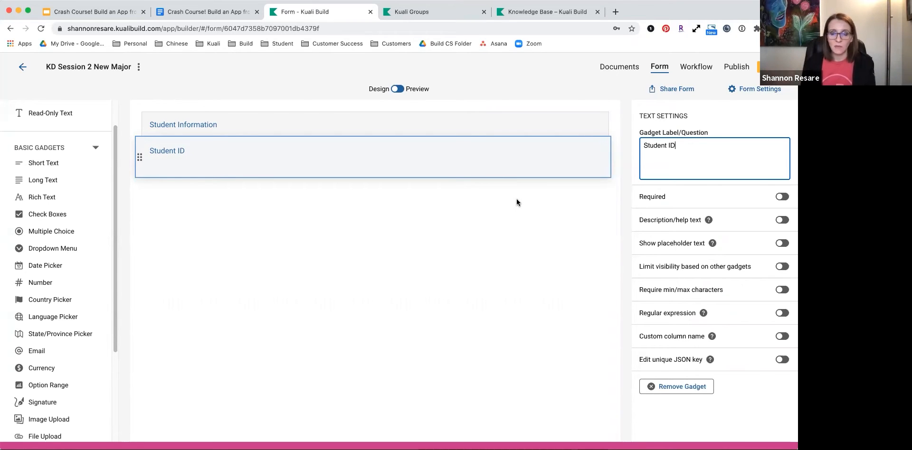
click(519, 218)
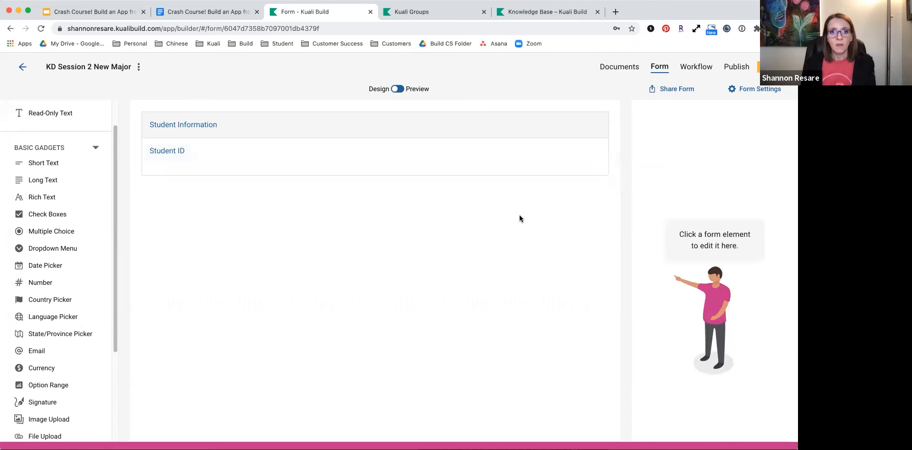
Place a Submitted By gadget beside Student ID, as the first field in its row, and label it "Student Name".
scroll(71, 179, down, 2)
scroll(71, 178, down, 5)
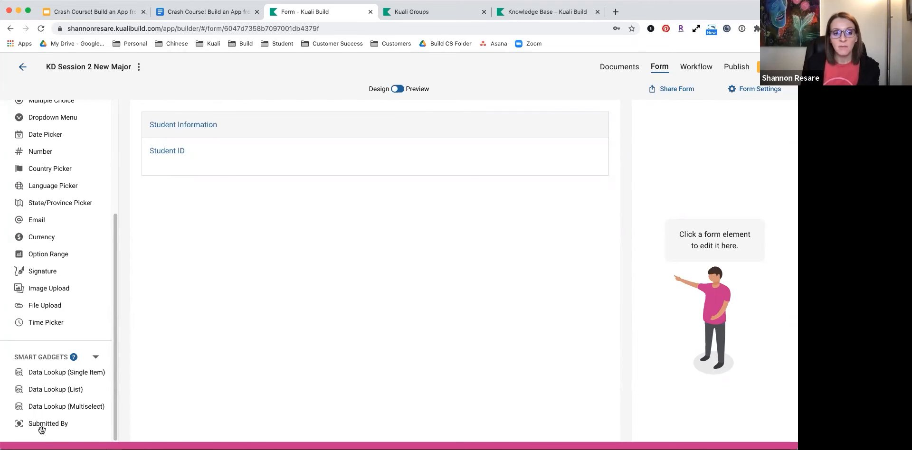
drag(42, 424, 235, 157)
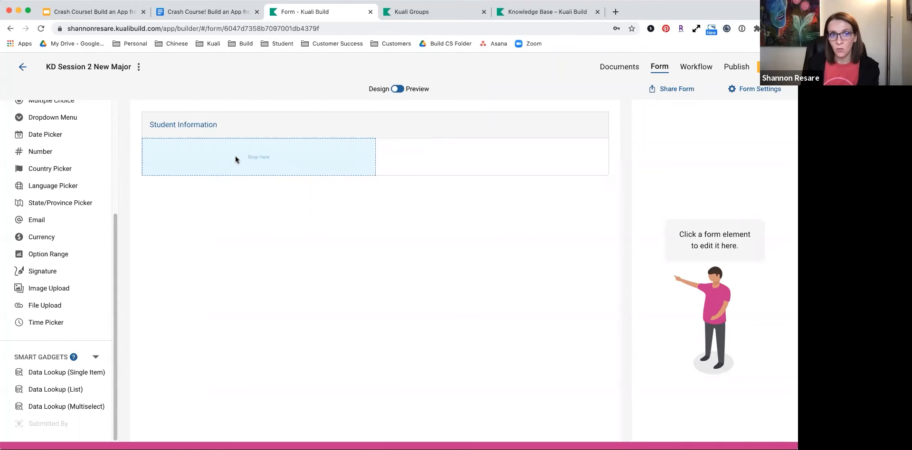
drag(228, 158, 227, 158)
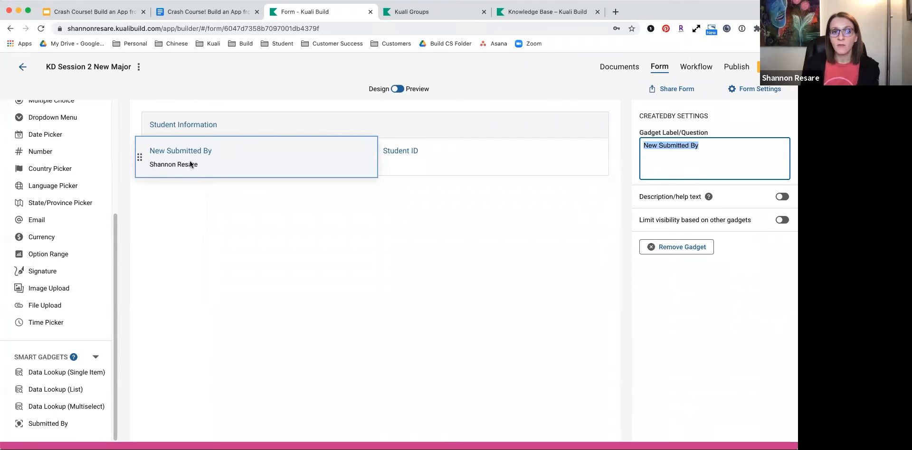
click(673, 145)
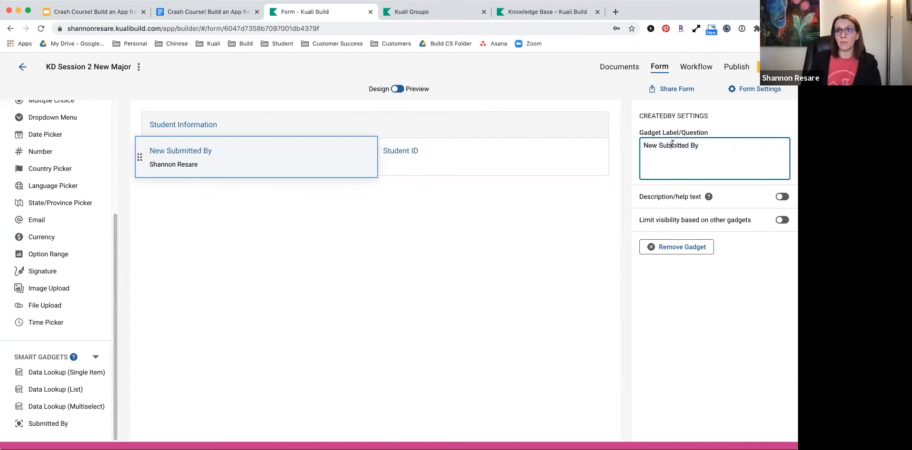
triple_click(672, 145)
text(Student Name)
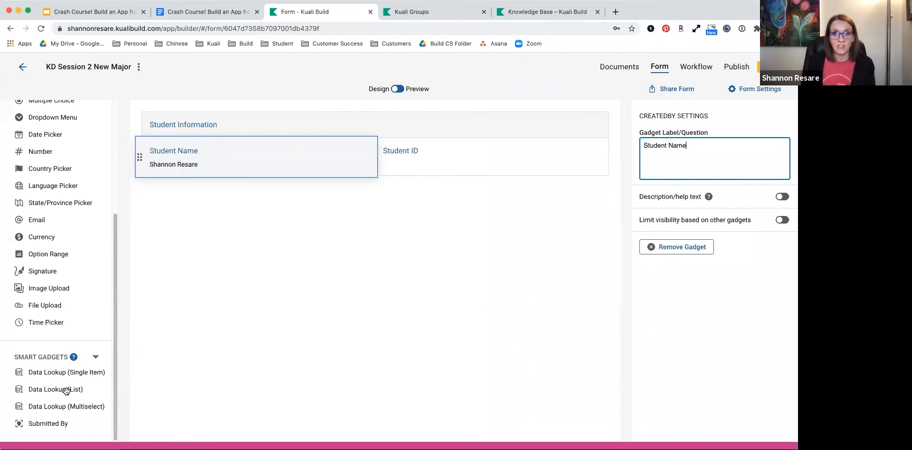
Add a Data Lookup (List) gadget as a full-width row below Student Name and Student ID.
drag(58, 392, 409, 177)
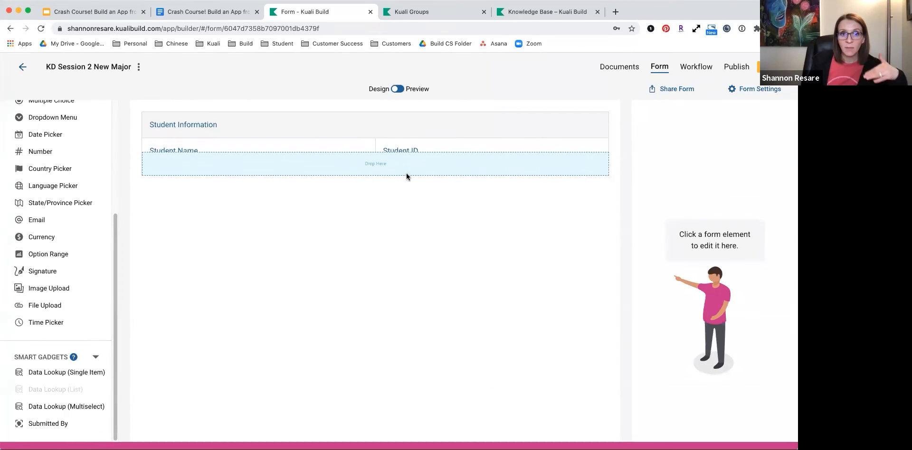
drag(406, 177, 406, 178)
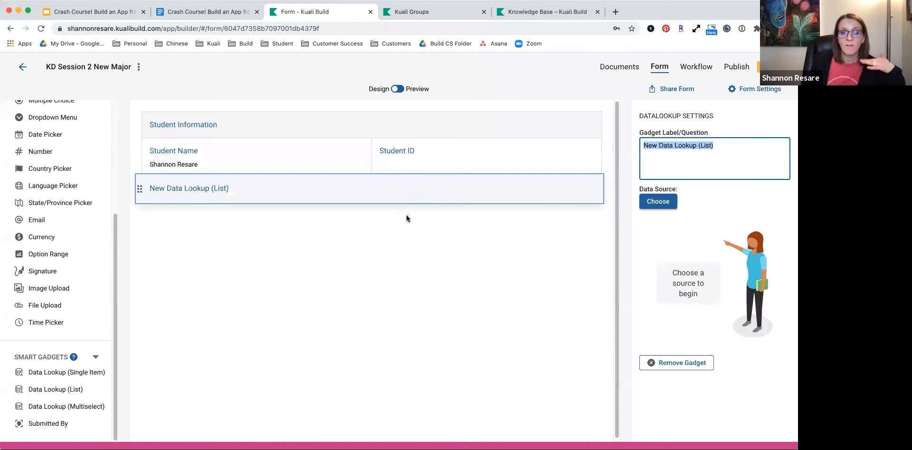
click(307, 120)
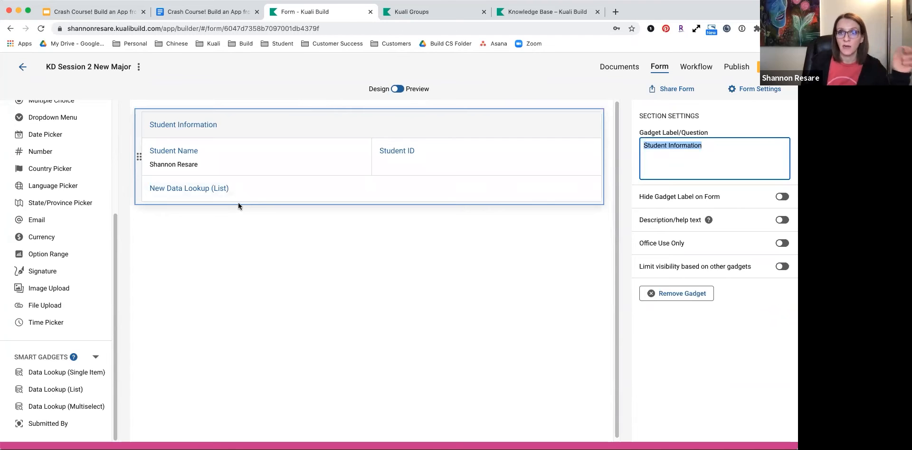
Label the new data lookup gadget "Advisor".
click(260, 191)
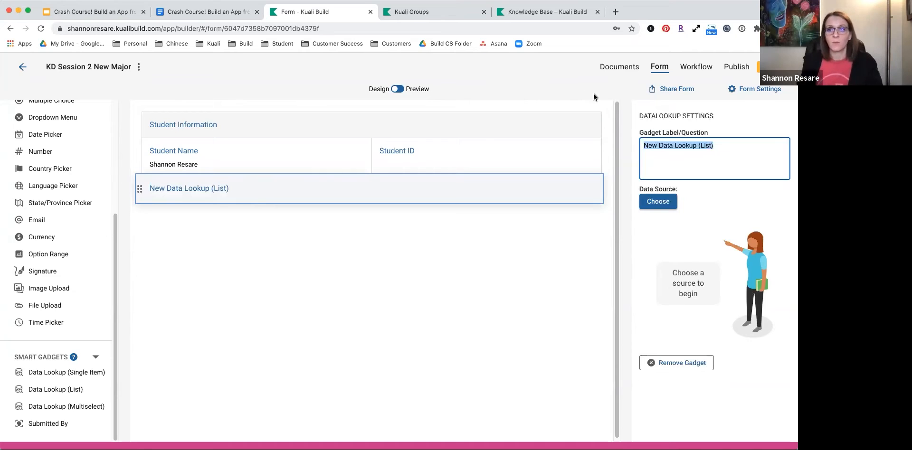
click(677, 150)
text(A)
key(super+a)
text(Advirson)
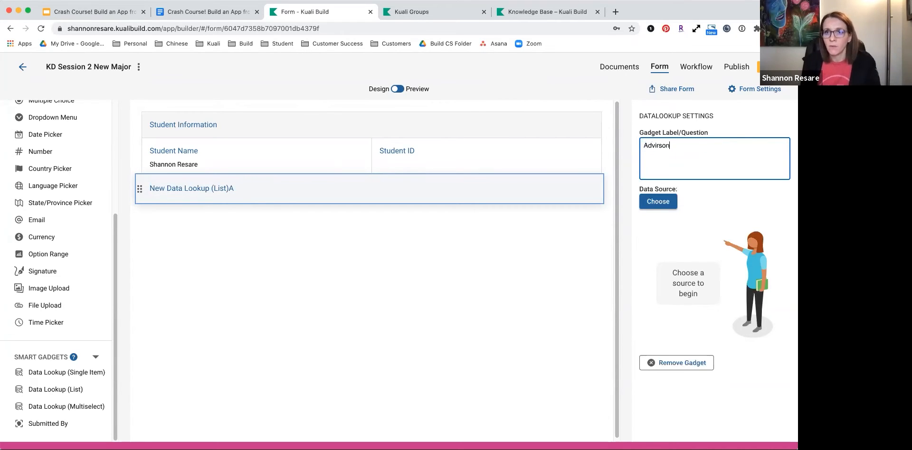
key(BackSpace)
key(BackSpace)
key(BackSpace)
key(BackSpace)
text(sor)
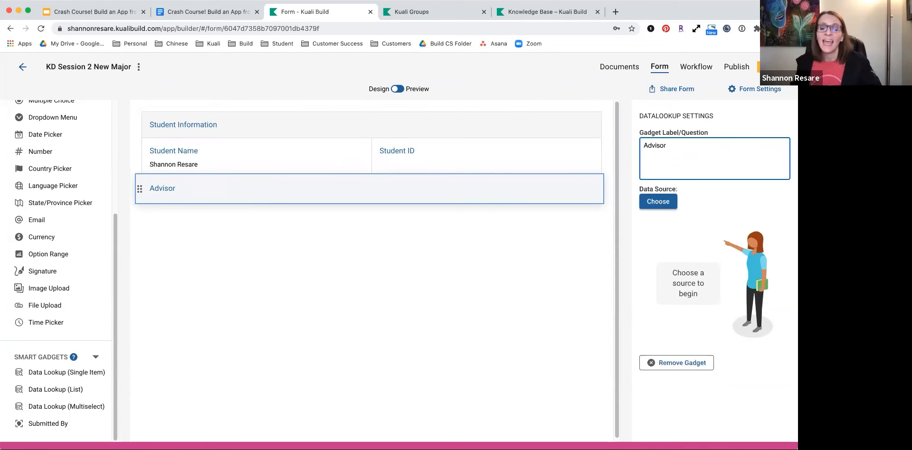
Set the Advisor gadget's data source to Users from Kuali Data.
click(666, 203)
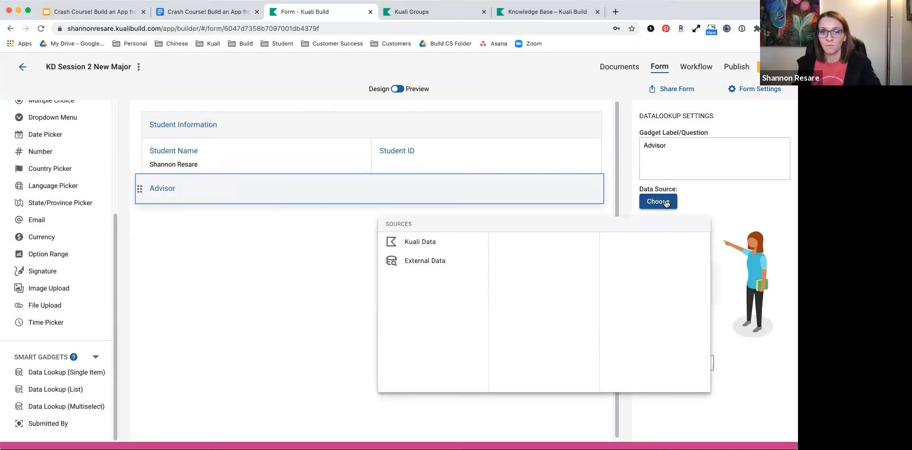
click(429, 243)
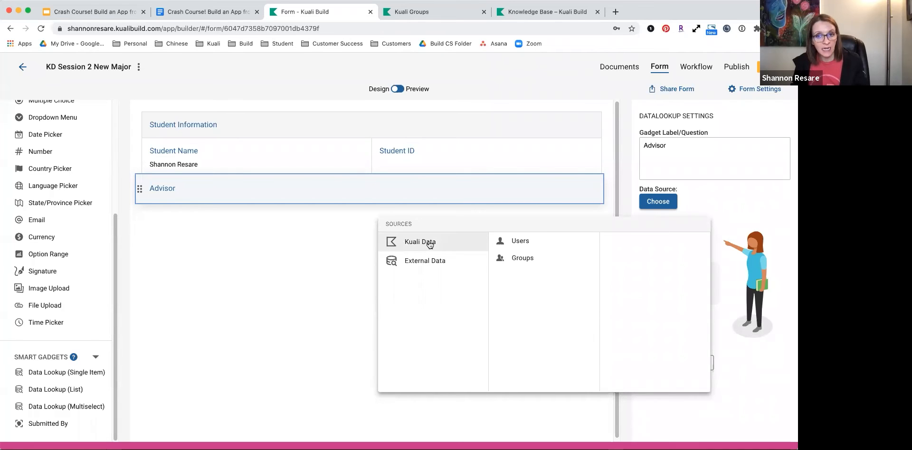
click(512, 246)
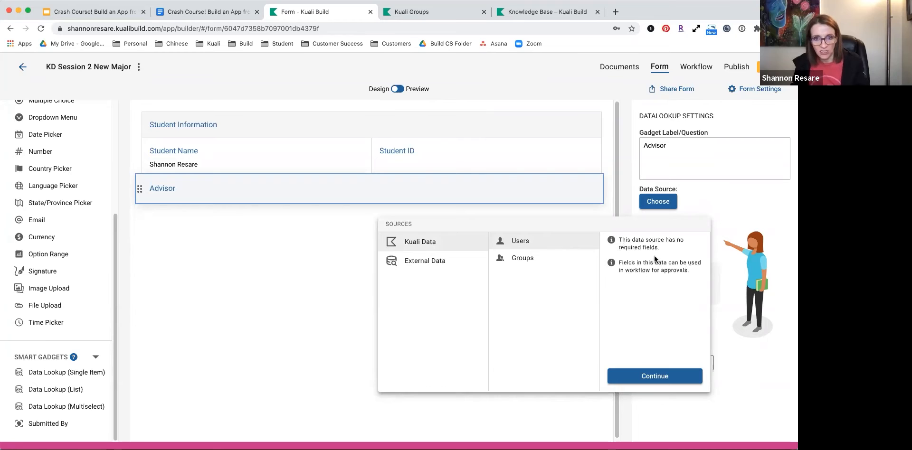
click(616, 376)
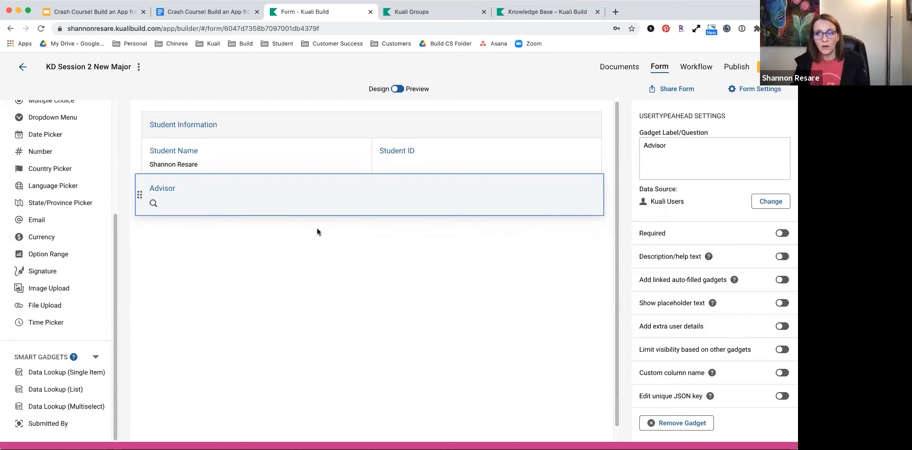
Browse the list of users offered in the Advisor lookup field, then close it without choosing anyone.
click(183, 206)
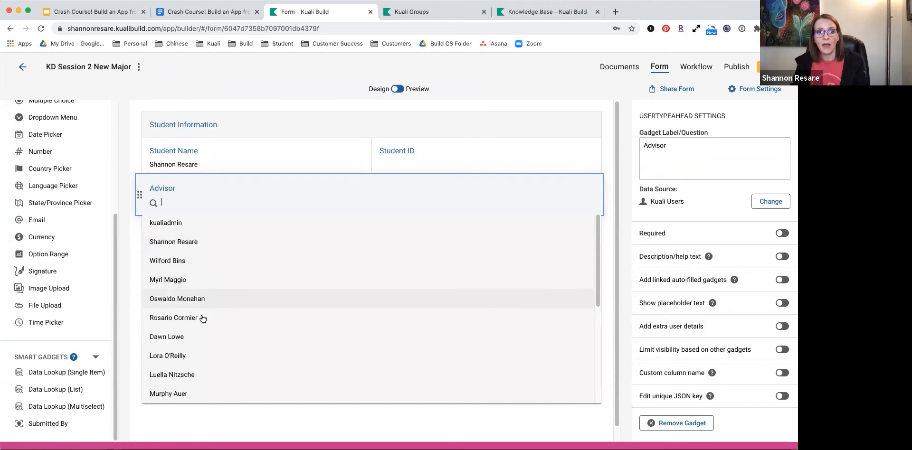
scroll(198, 261, down, 5)
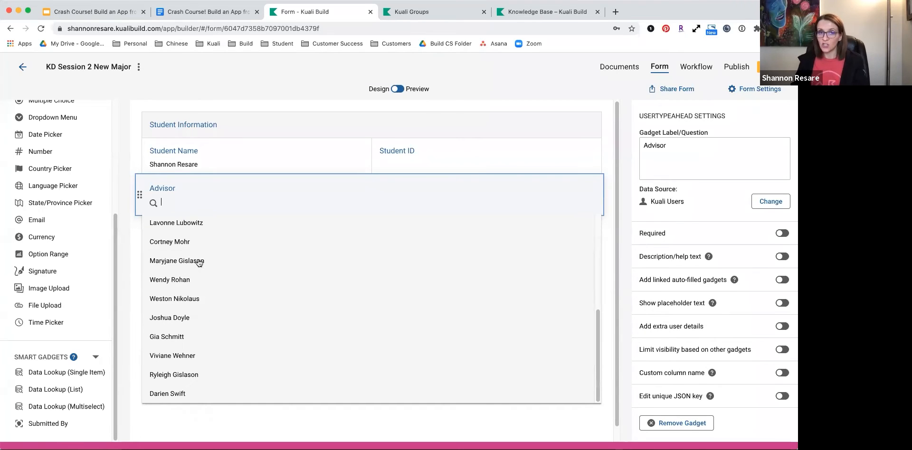
scroll(196, 273, up, 4)
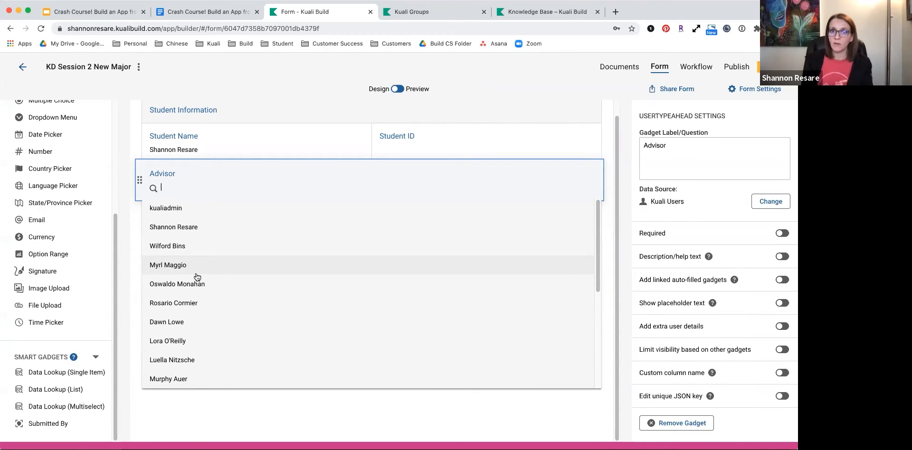
click(287, 404)
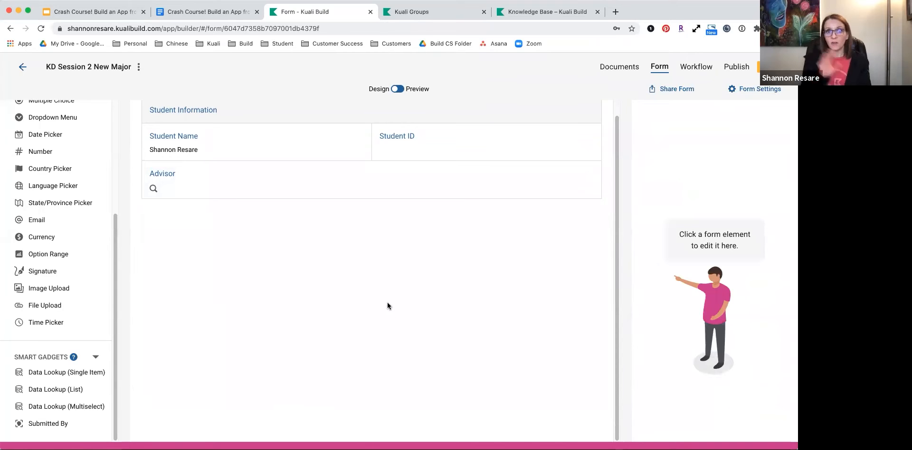
scroll(388, 306, up, 1)
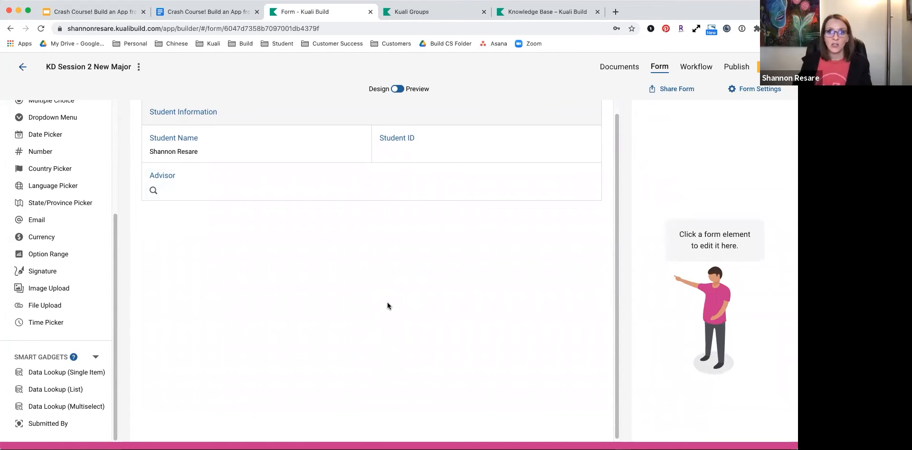
Preview the form, check the Advisor field's user list, and return to the design view.
click(399, 90)
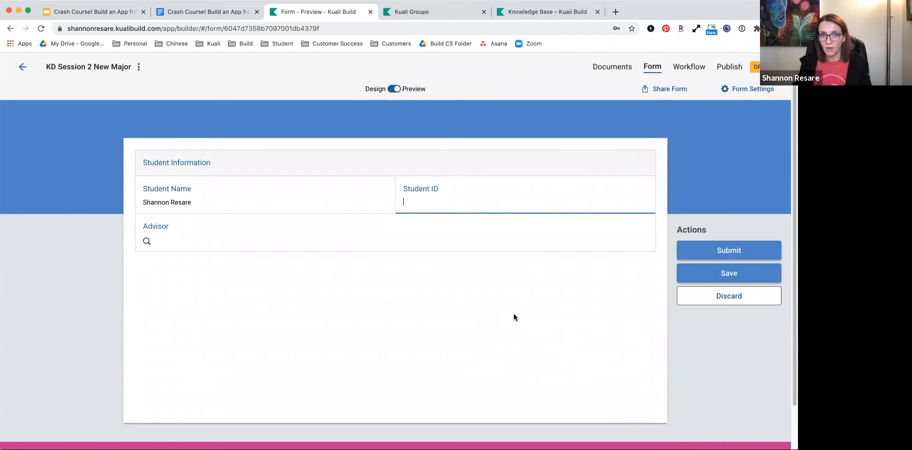
click(275, 242)
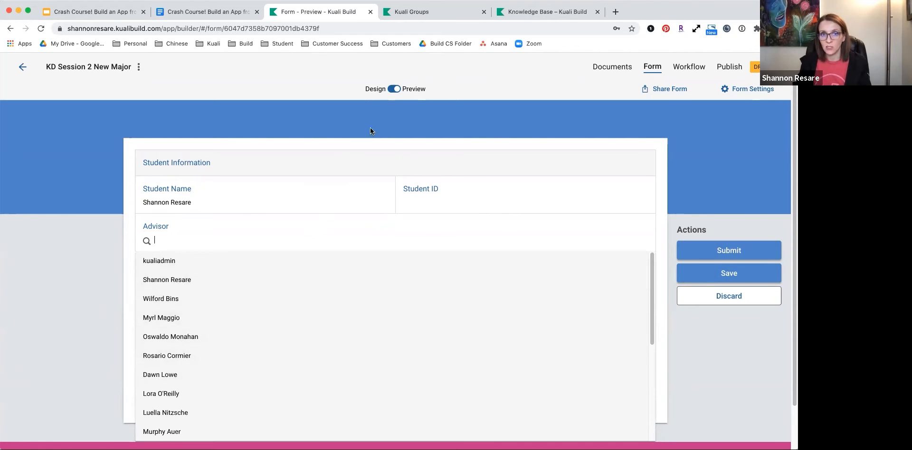
click(399, 101)
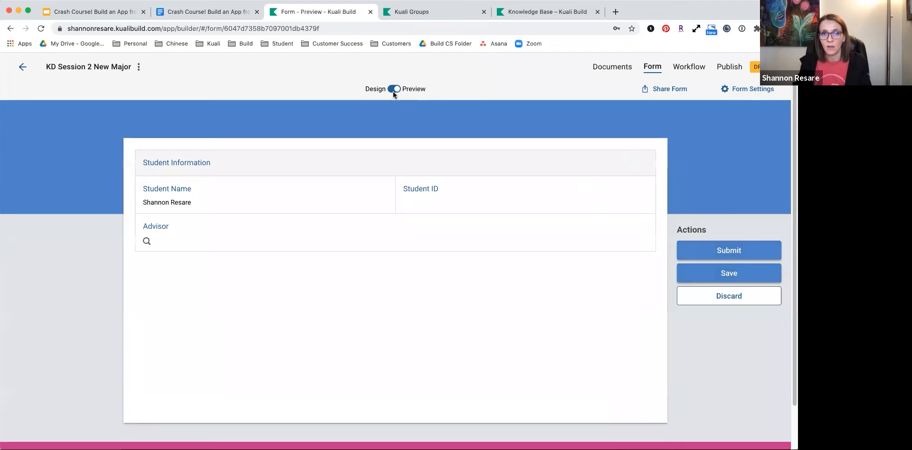
click(394, 90)
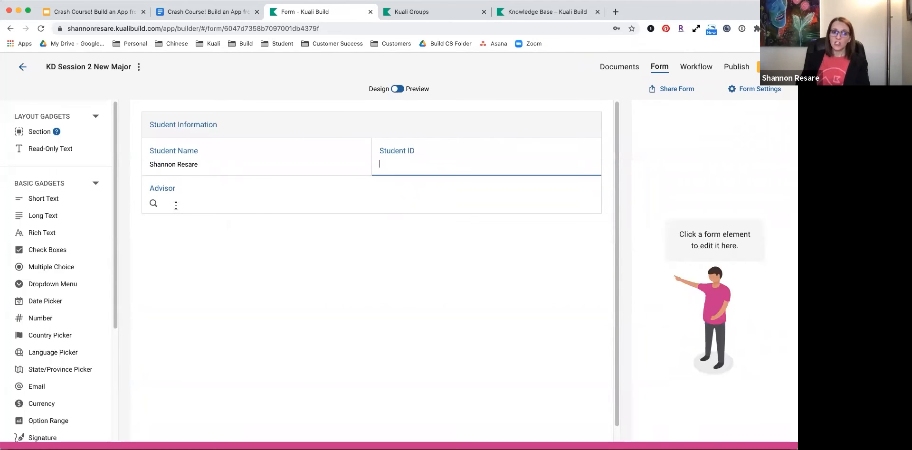
Add a Data Lookup (List) gadget below Advisor and label it "Current Department".
scroll(81, 254, down, 4)
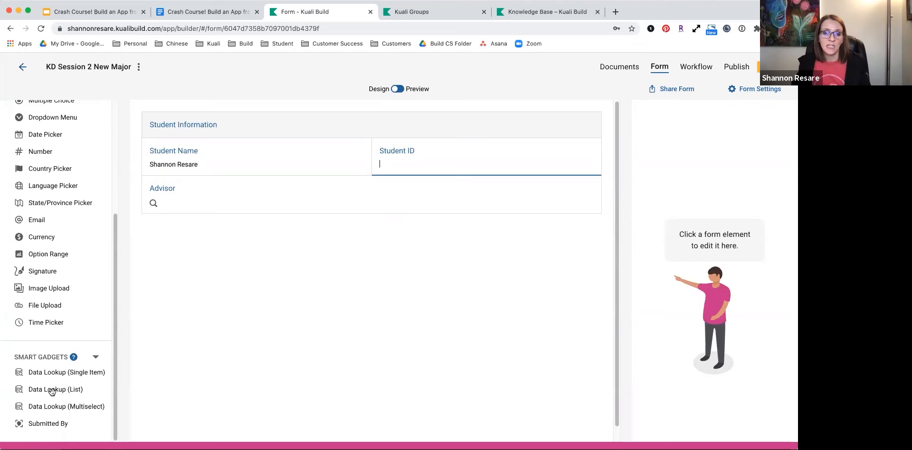
drag(52, 391, 485, 217)
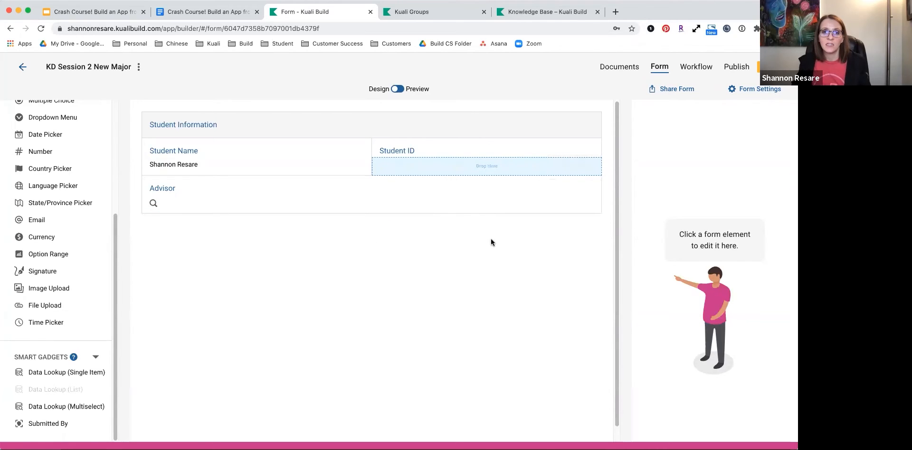
drag(491, 267, 439, 260)
drag(434, 215, 434, 213)
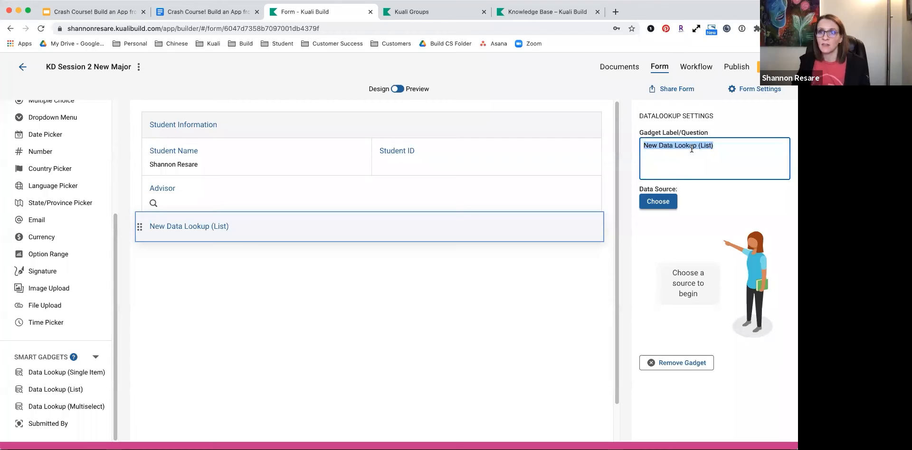
text(Current Department)
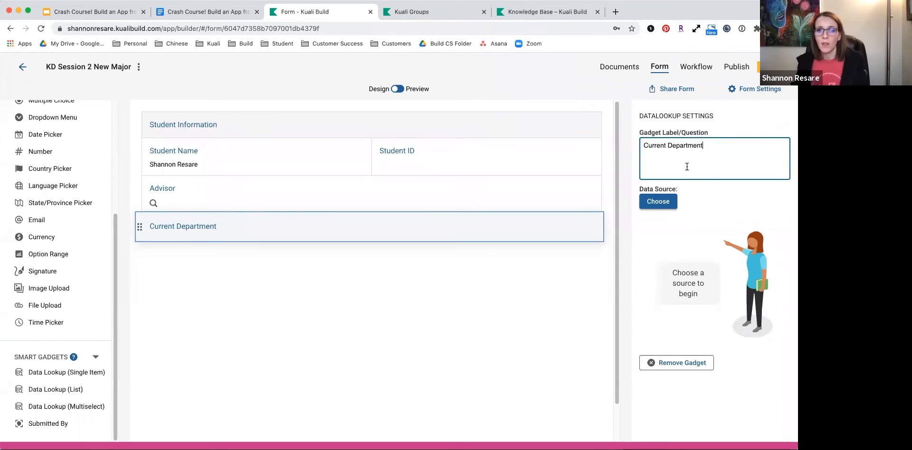
Set the Current Department gadget's data source to Groups from Kuali Data and limit it to the Departments category.
click(670, 200)
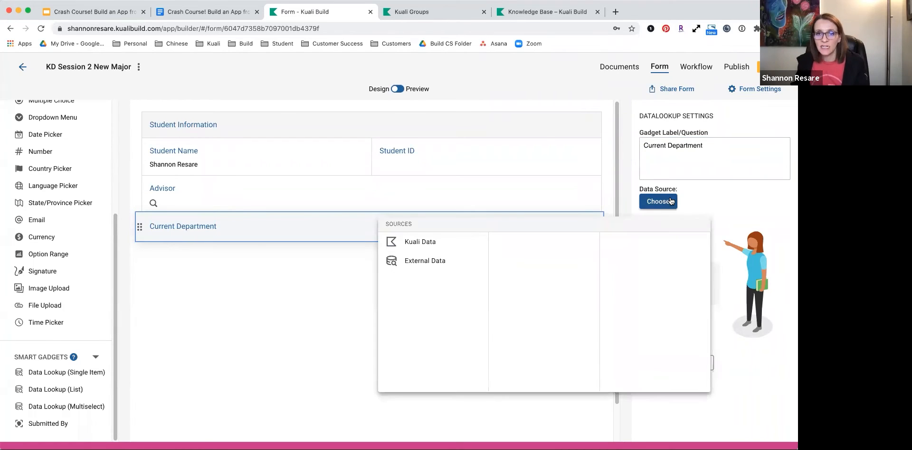
click(444, 246)
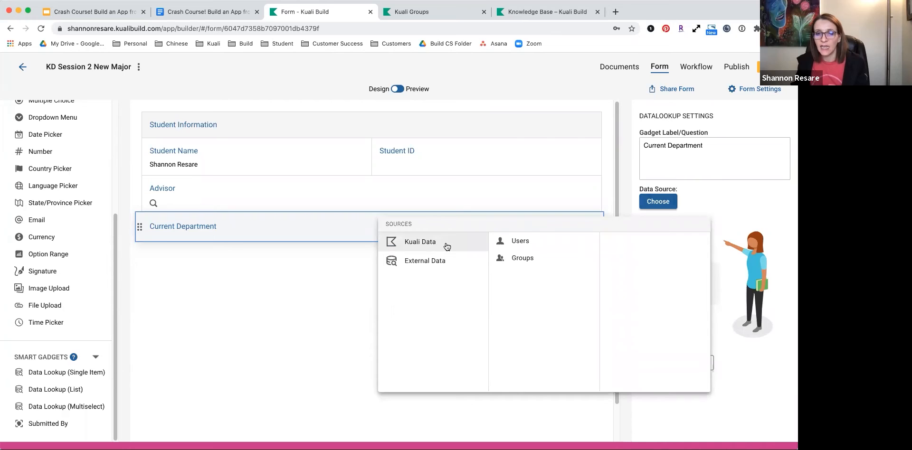
click(523, 259)
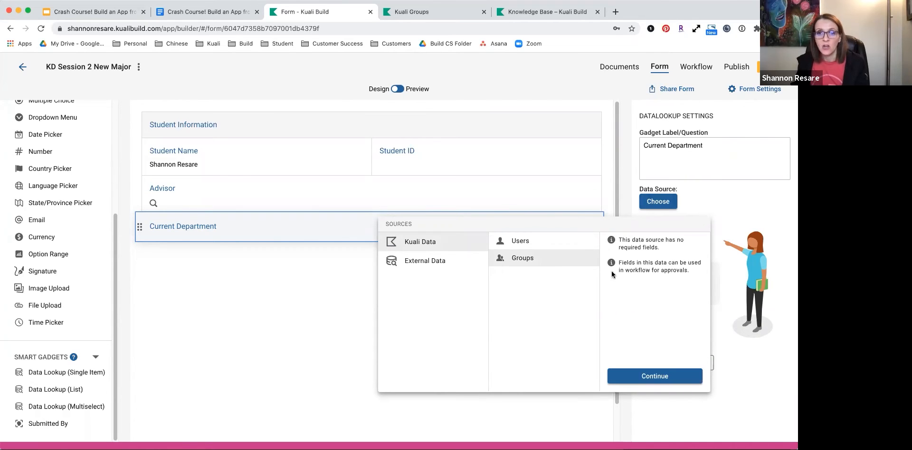
click(615, 377)
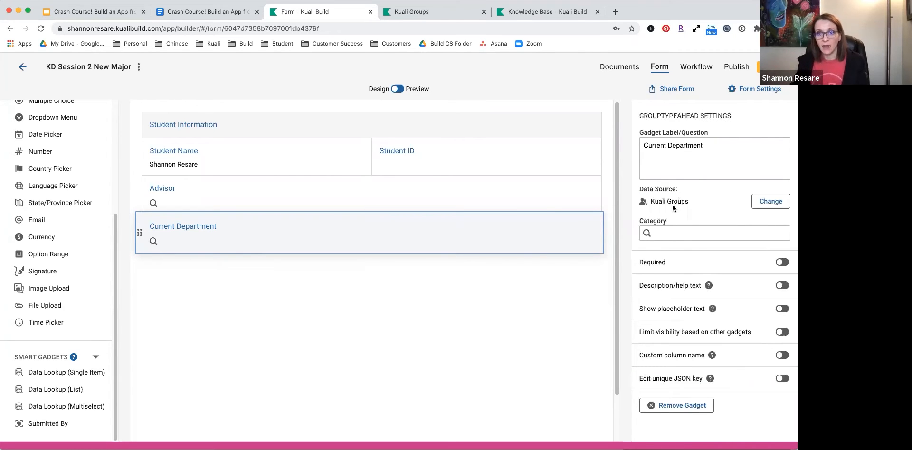
double_click(662, 222)
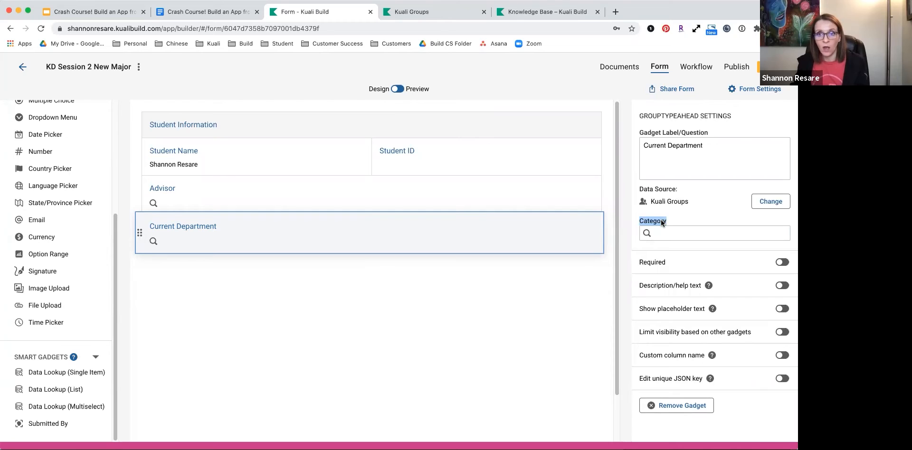
click(658, 234)
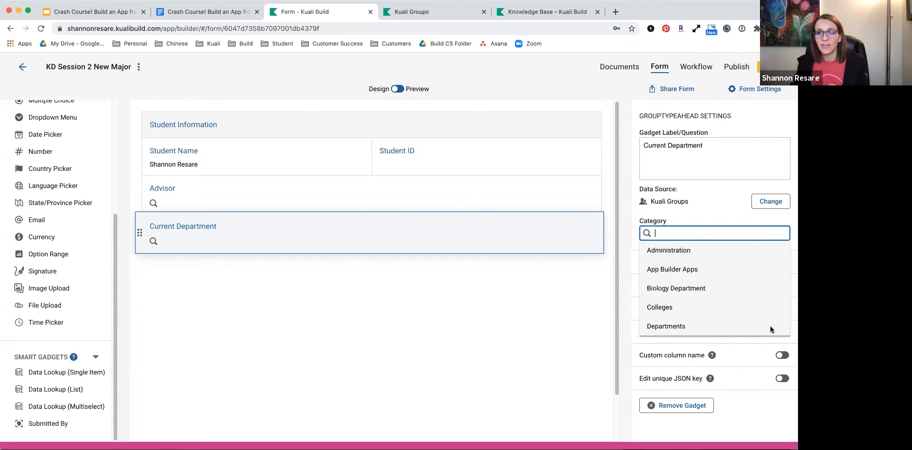
click(672, 327)
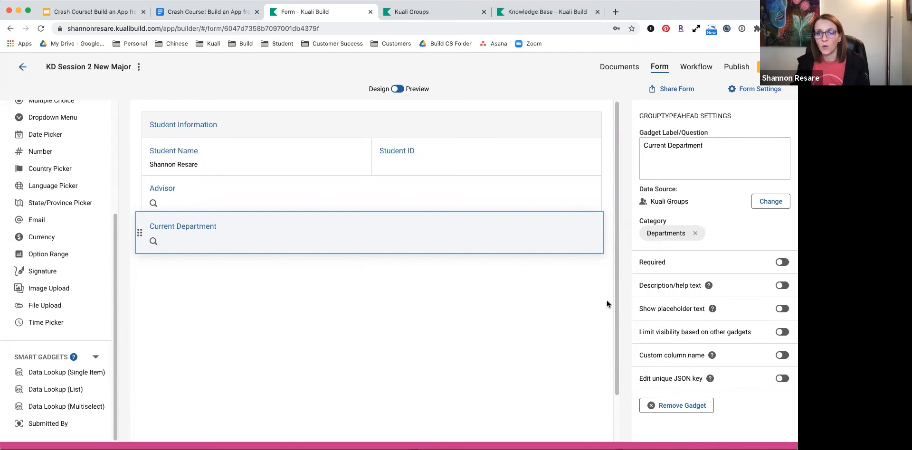
Browse the departments offered in the Current Department lookup field and close the list without choosing one.
click(231, 242)
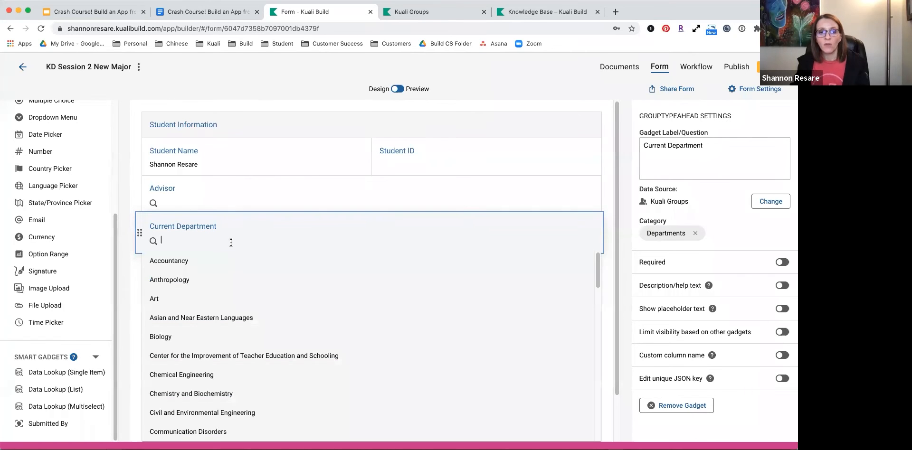
scroll(230, 297, down, 5)
scroll(231, 298, up, 3)
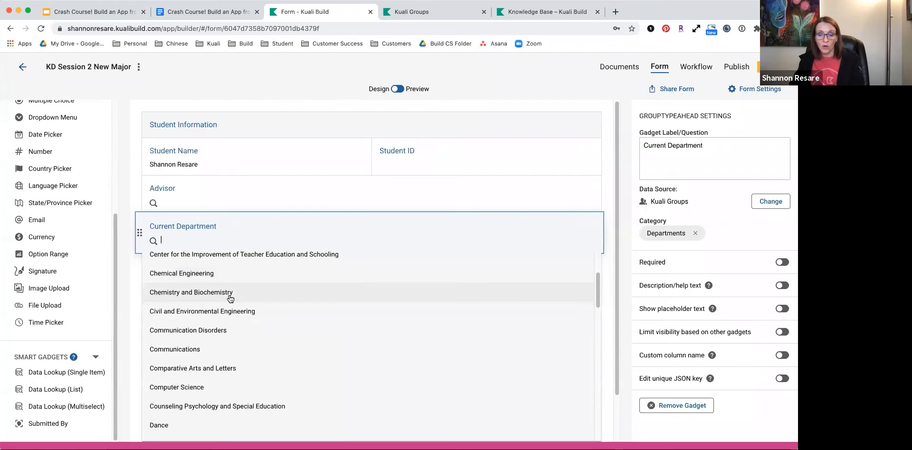
scroll(230, 298, up, 3)
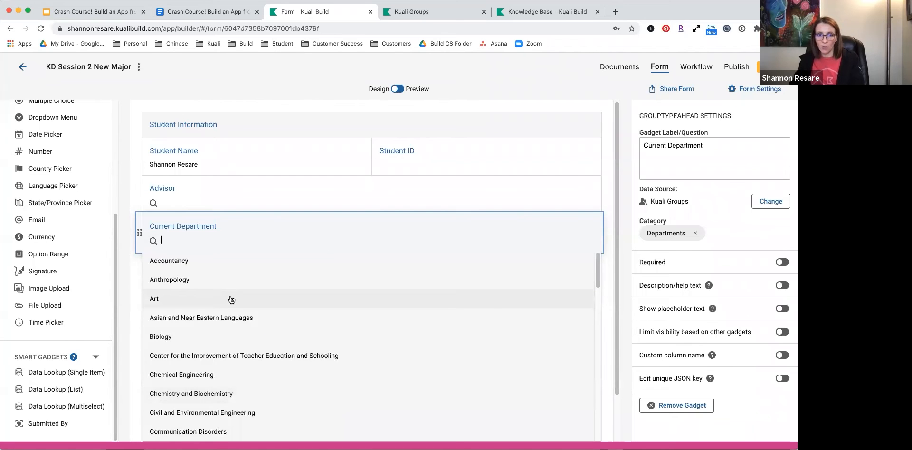
click(138, 389)
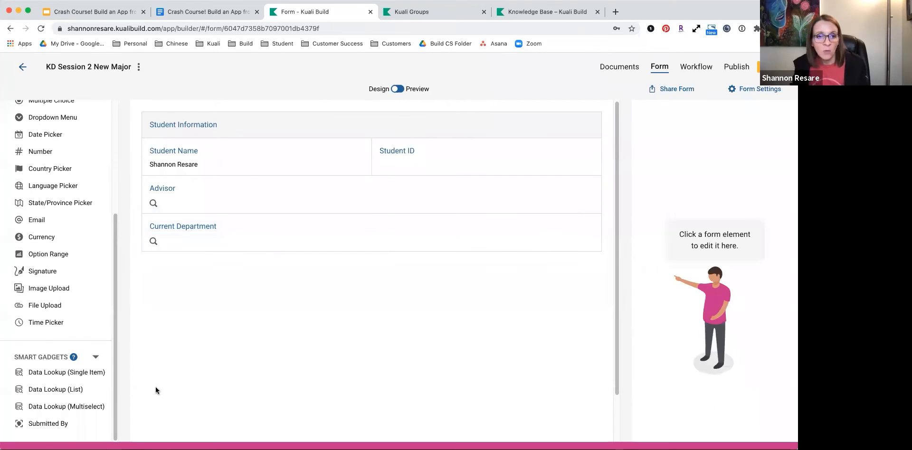
Add a Data Lookup (List) gadget beside Current Department and label it "New Department".
drag(38, 392, 520, 265)
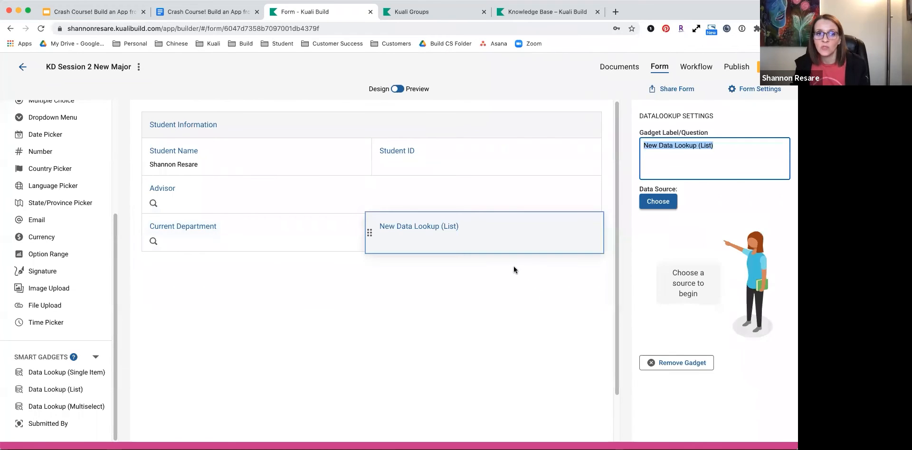
text(New DE)
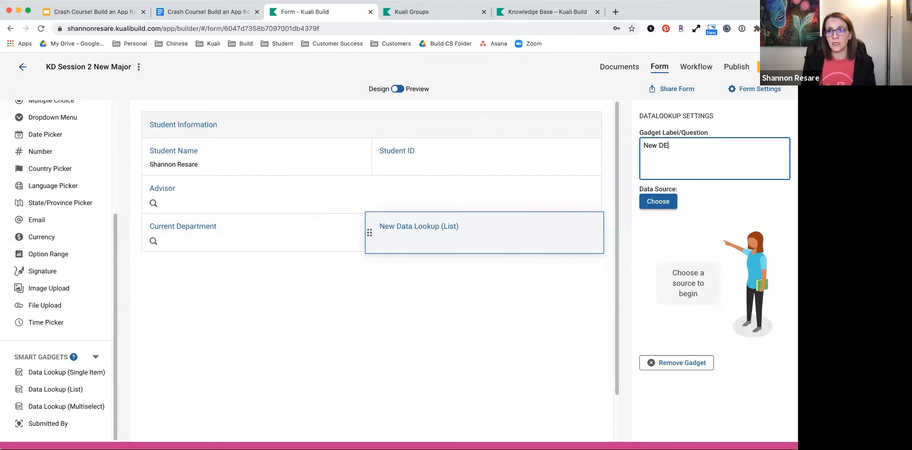
text(partment)
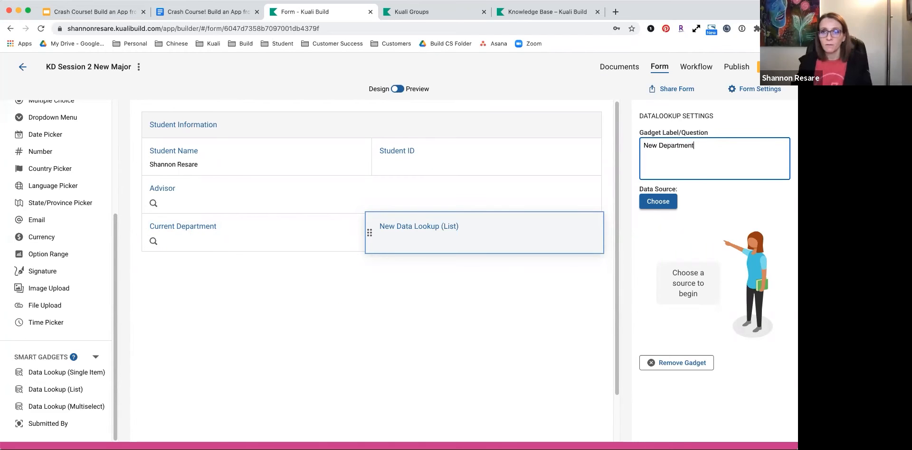
Set New Department's data source to Groups from Kuali Data with the Departments category, and check its lookup list without choosing an entry.
click(656, 208)
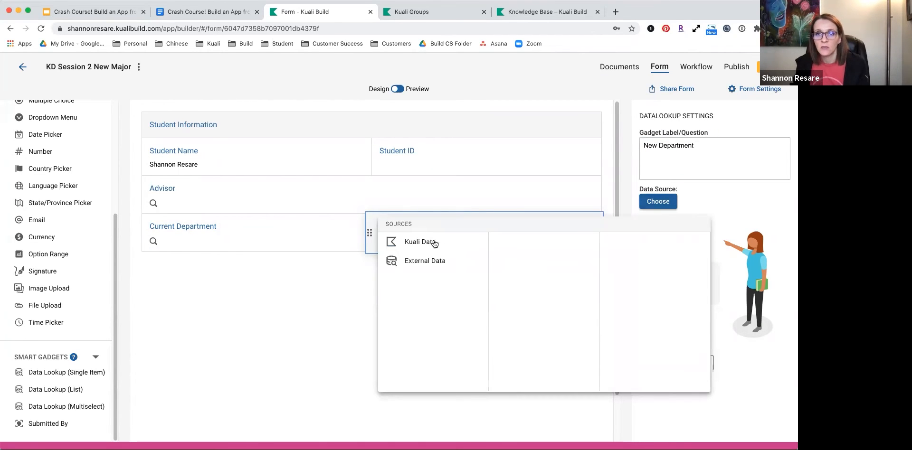
click(434, 243)
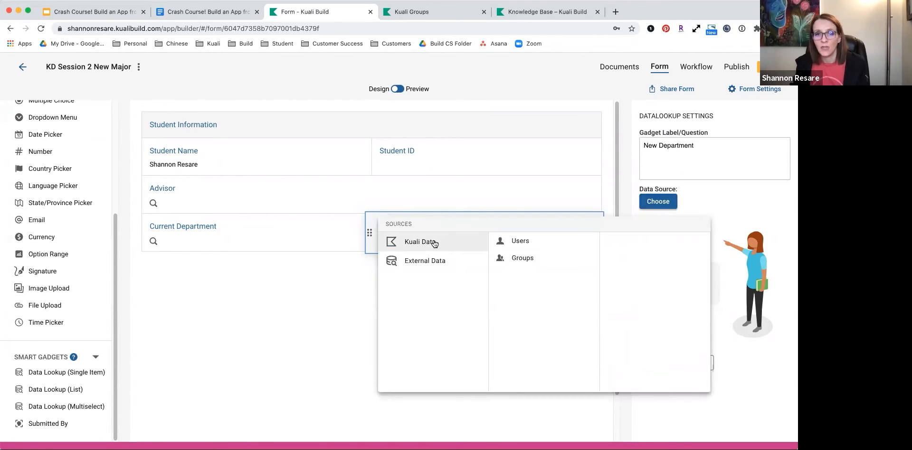
click(518, 257)
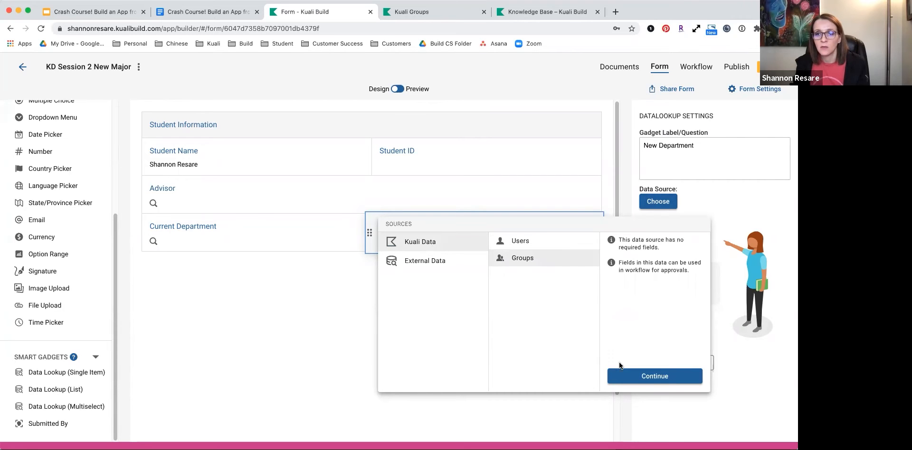
click(688, 377)
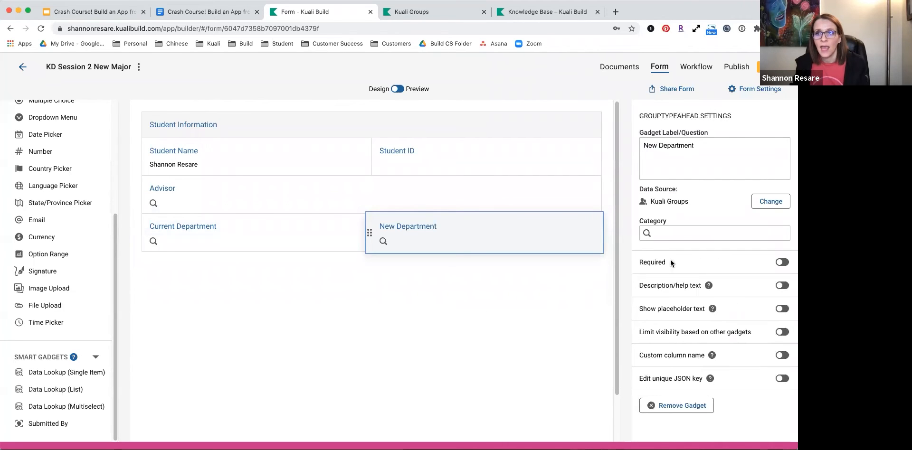
click(675, 233)
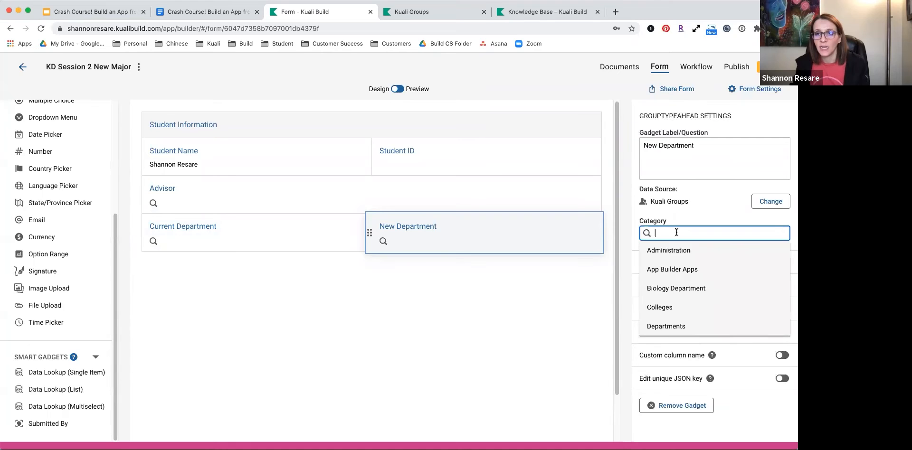
click(682, 326)
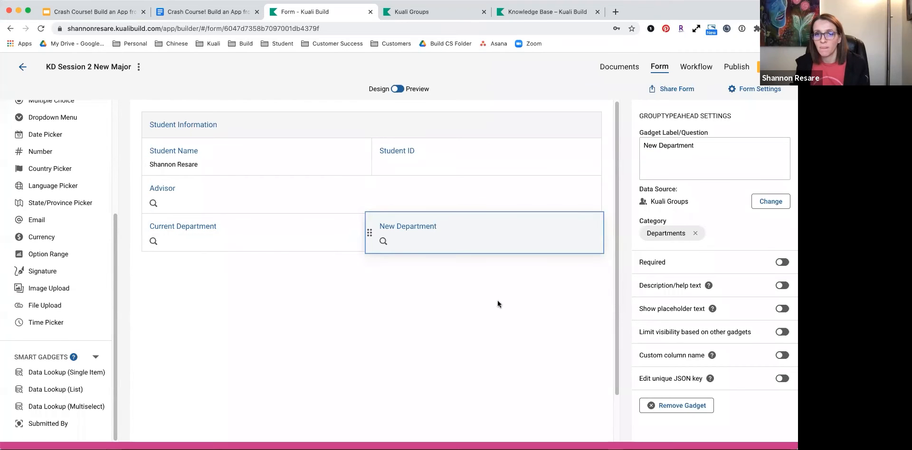
click(457, 244)
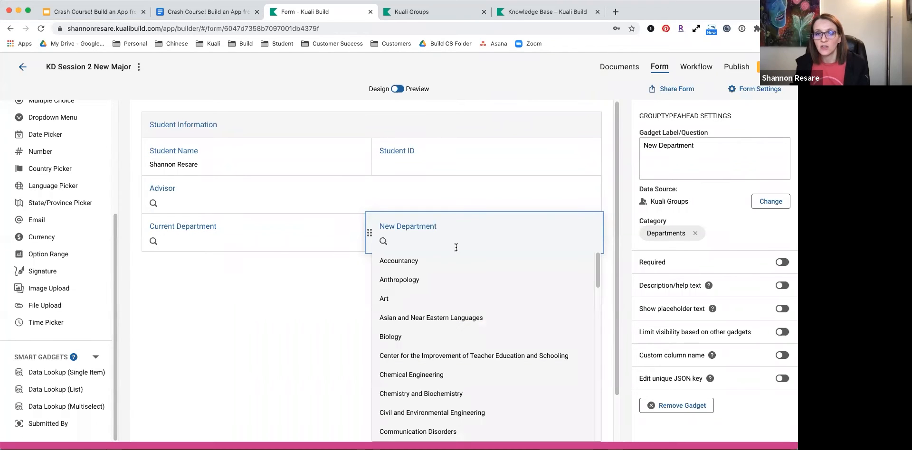
click(340, 297)
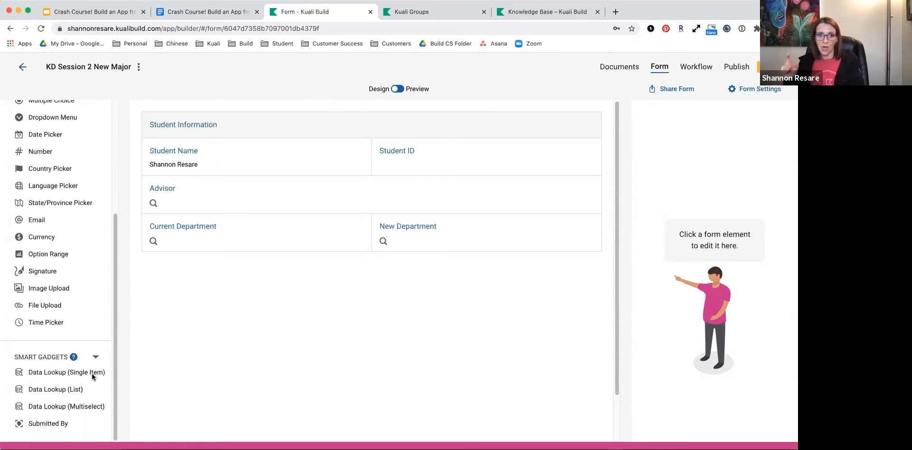
Add a Data Lookup (Single Item) gadget between the Student Name row and Advisor, and label it "Student Info.".
drag(92, 373, 383, 167)
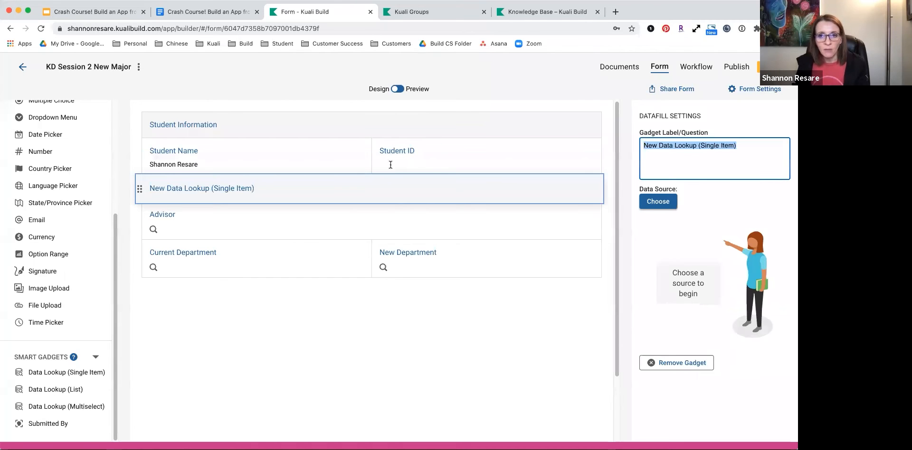
click(710, 147)
key(ctrl+a)
text(S)
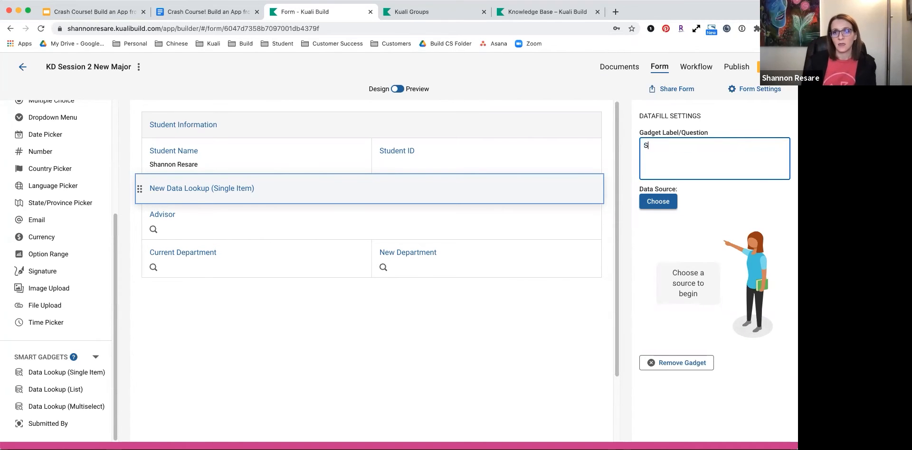
text(tudent Info)
key(BackSpace)
key(BackSpace)
key(BackSpace)
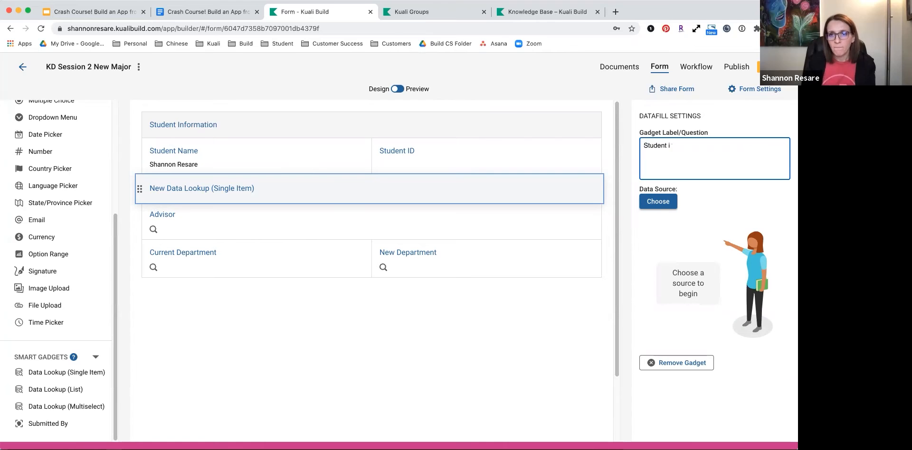
text(nfo.)
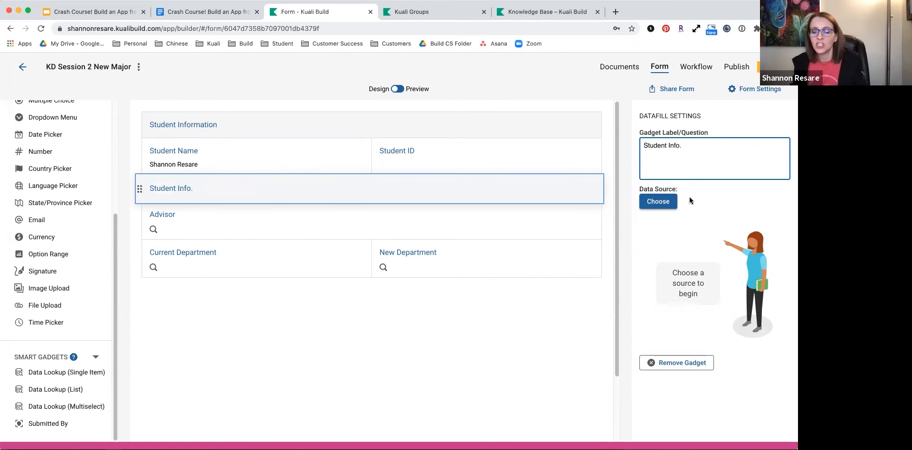
Set the Student Info. gadget's data source to Student Information from External Data.
click(667, 201)
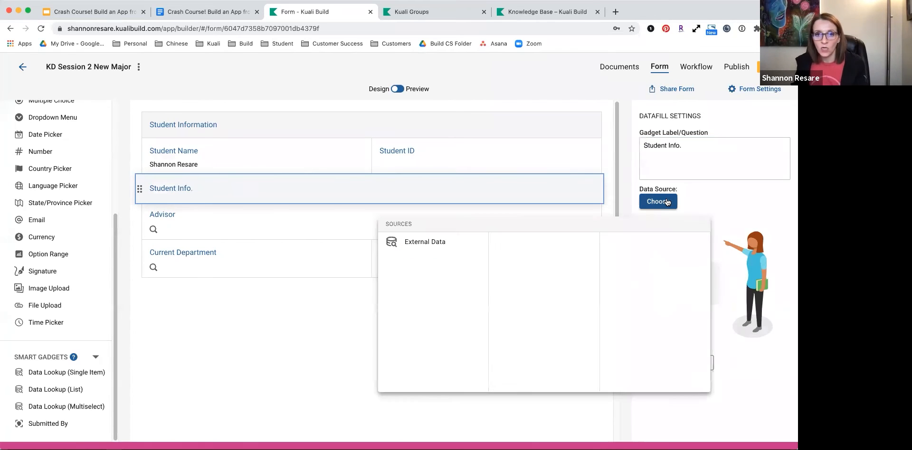
click(441, 246)
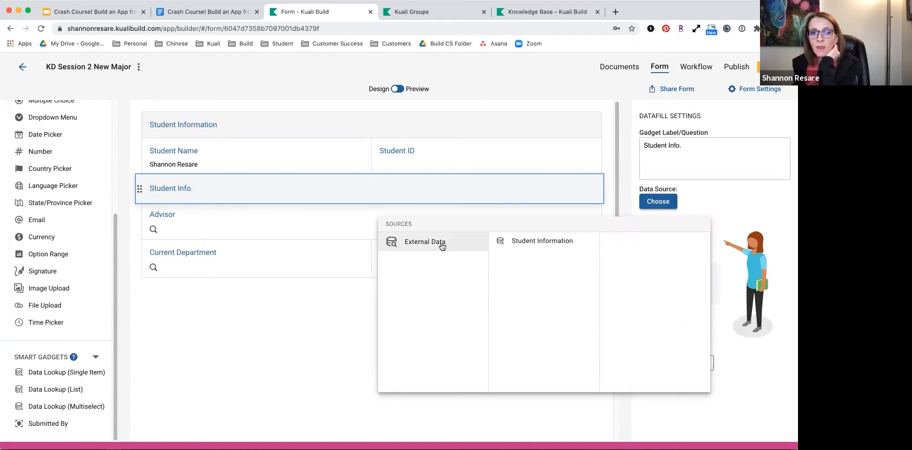
click(533, 245)
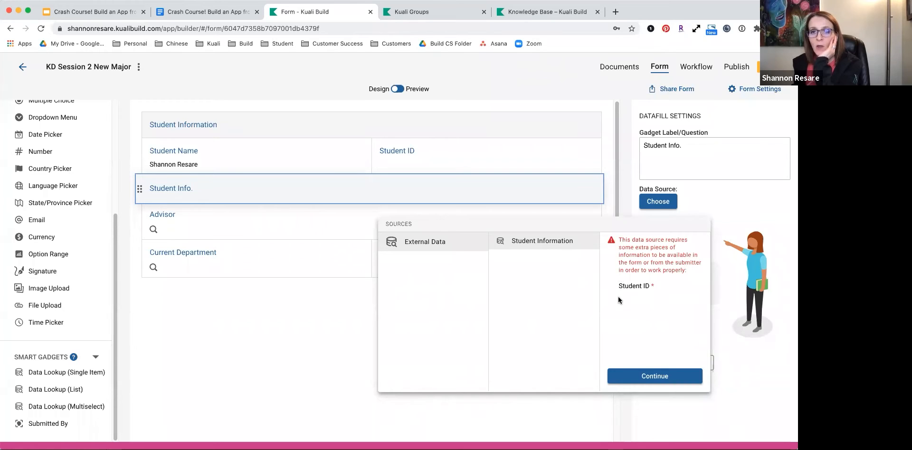
click(648, 375)
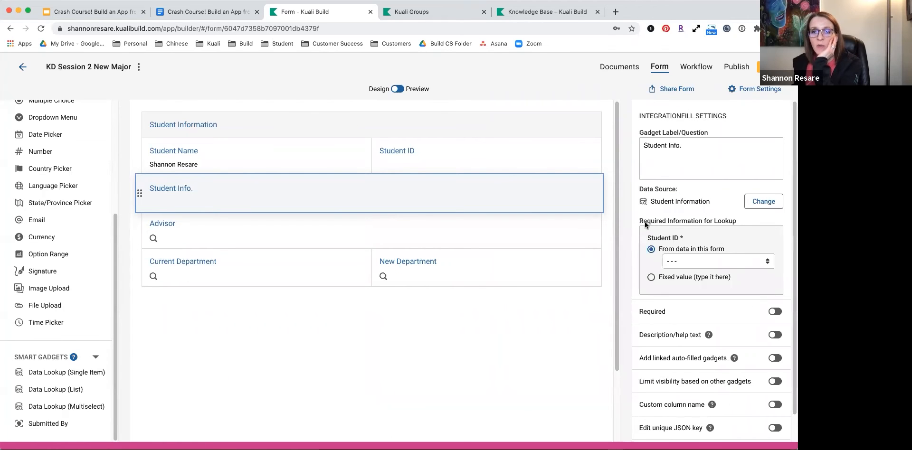
Supply Student Info.'s required Student ID from the form's Student ID field, and select the New Department gadget.
drag(697, 221, 745, 221)
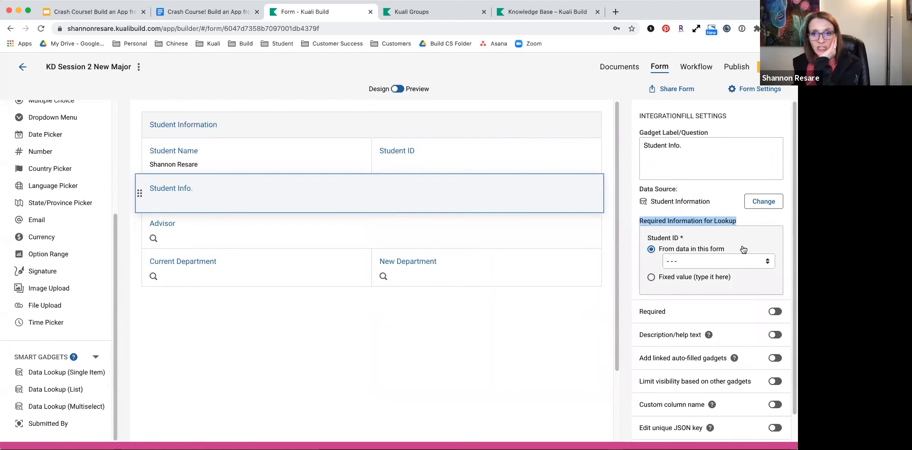
click(692, 262)
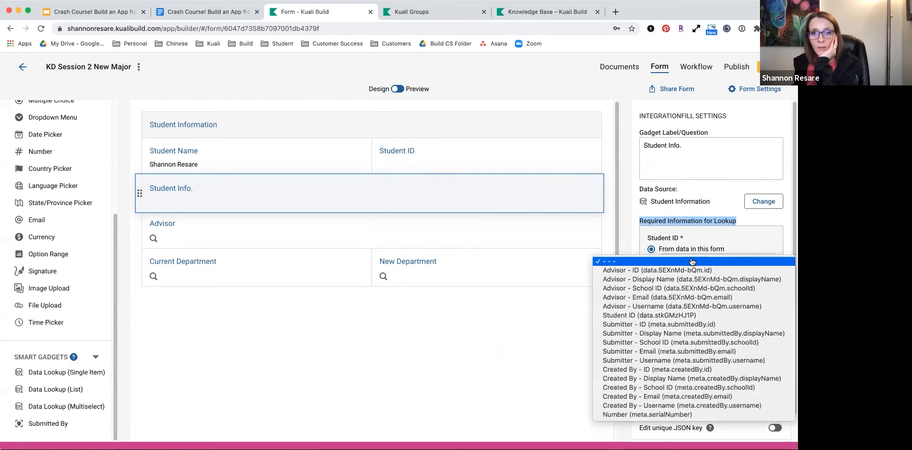
click(692, 316)
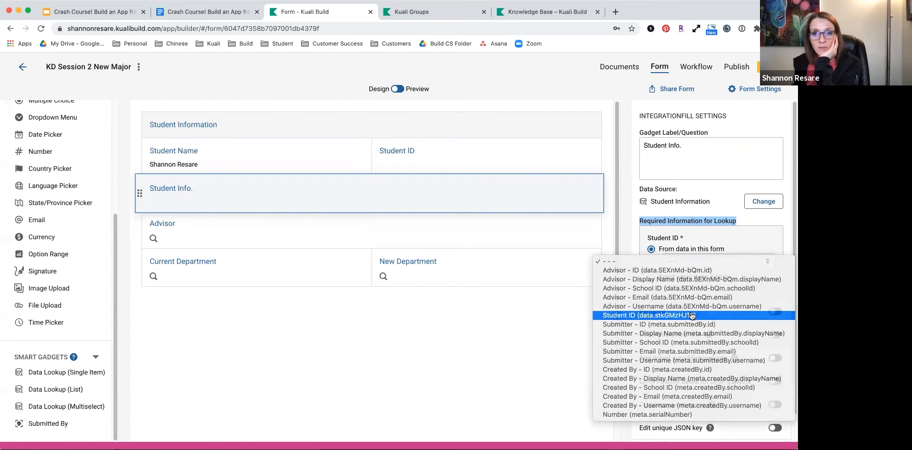
click(503, 266)
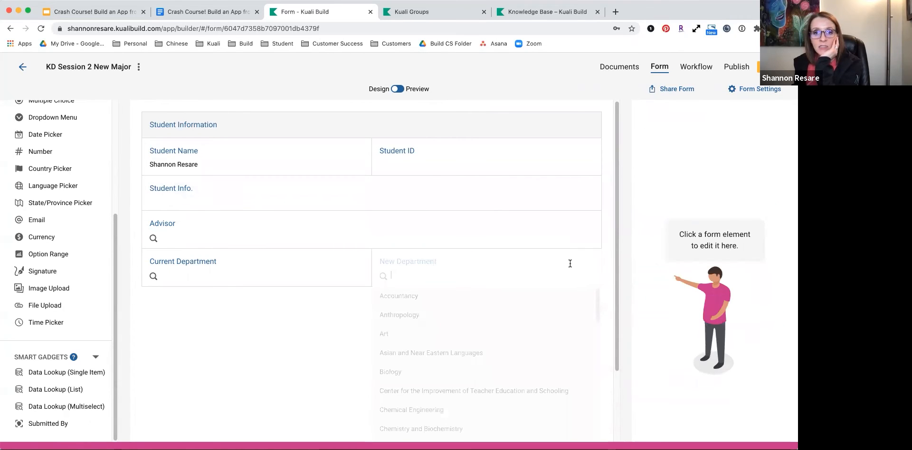
click(475, 283)
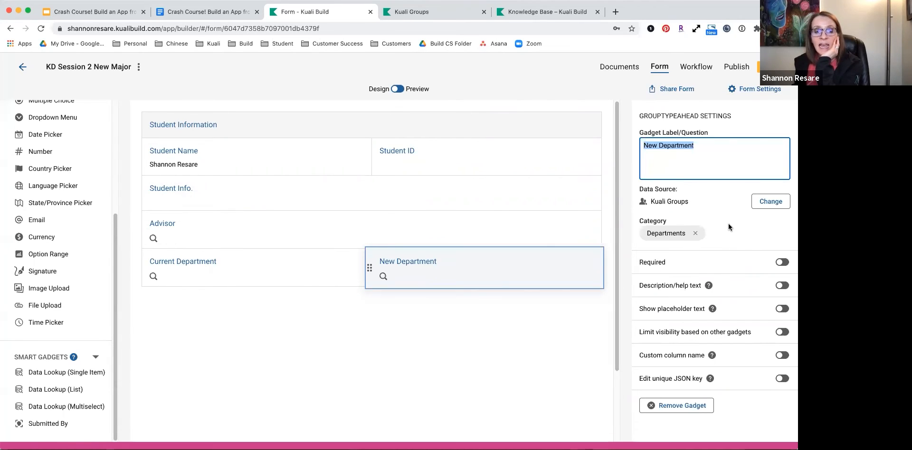
Test the Student Info. lookup by entering one sample student ID in the Student ID field and replacing it with another.
click(417, 158)
click(389, 167)
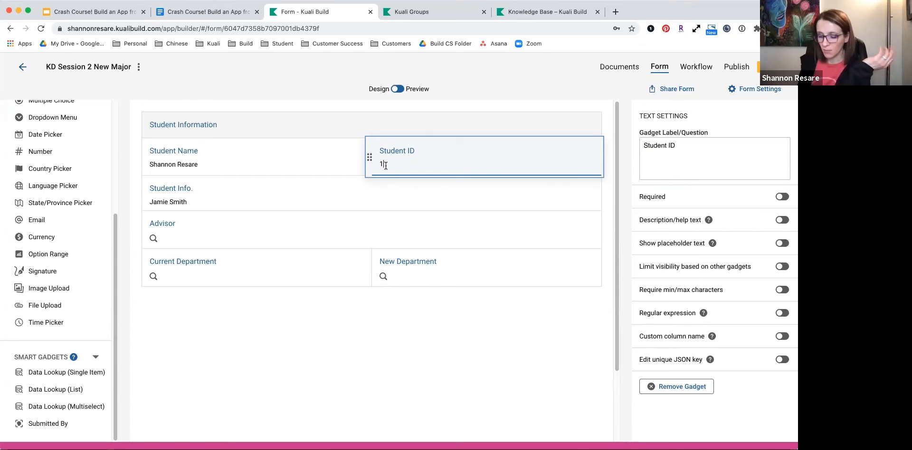
key(BackSpace)
text(2)
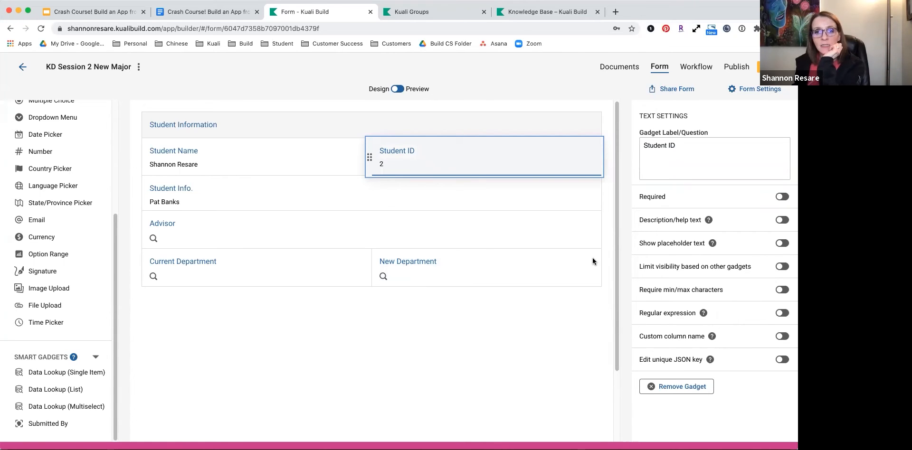
Enable linked auto-filled gadgets for Student Info. and place its linked GPA gadget between Student Info. and Advisor.
click(318, 189)
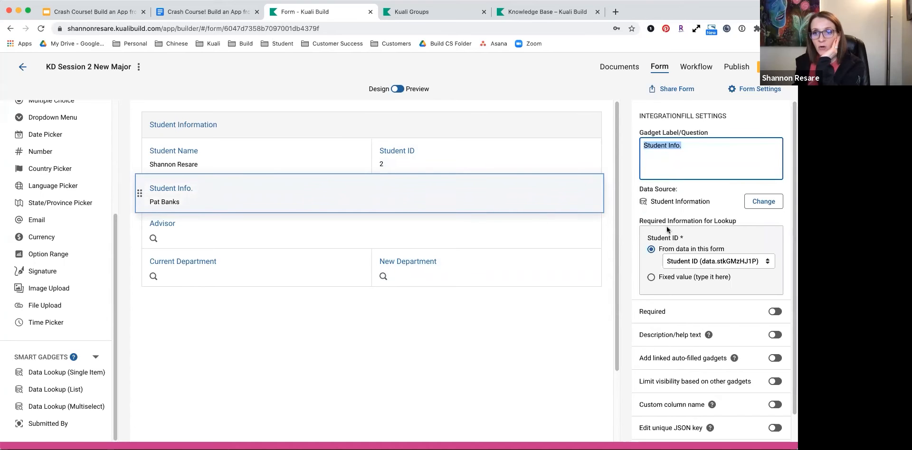
scroll(733, 257, down, 2)
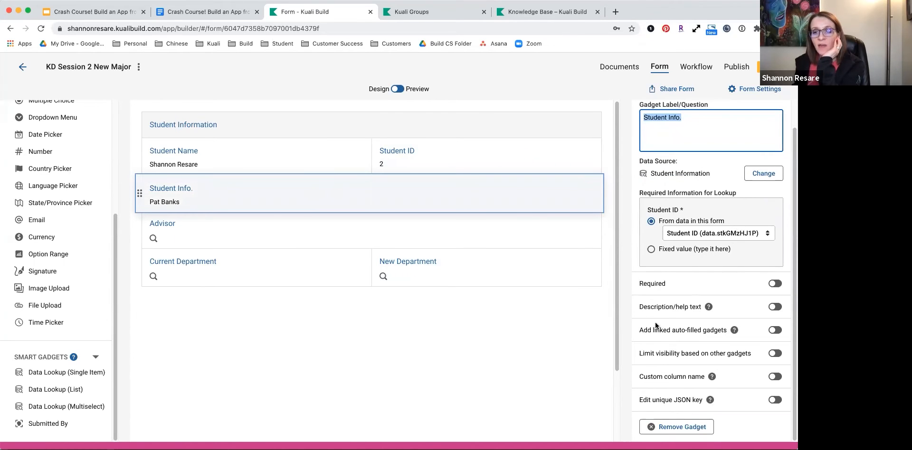
drag(643, 330, 718, 336)
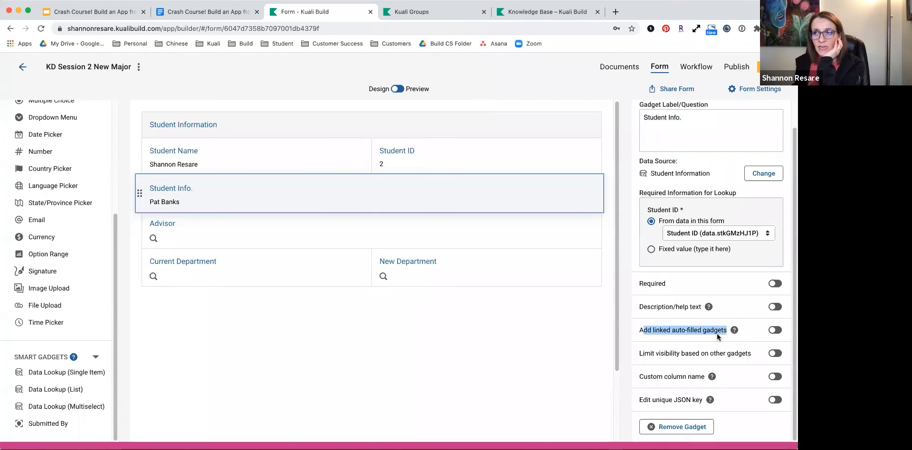
click(772, 331)
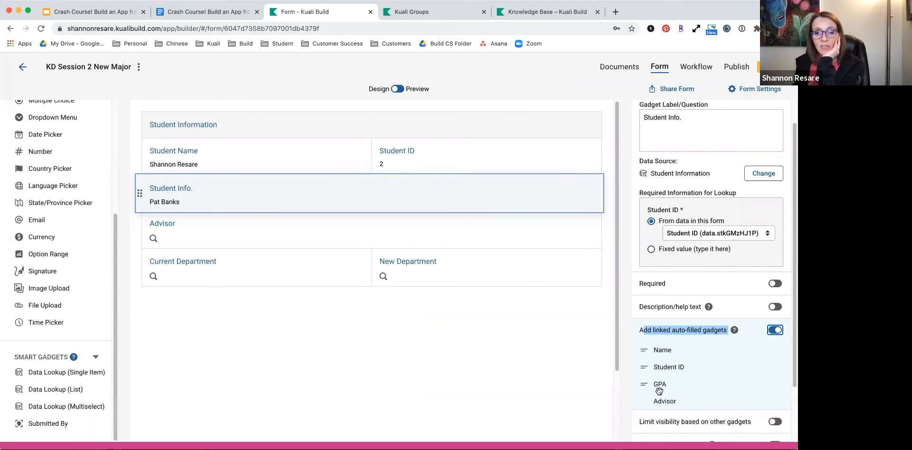
drag(659, 388, 421, 212)
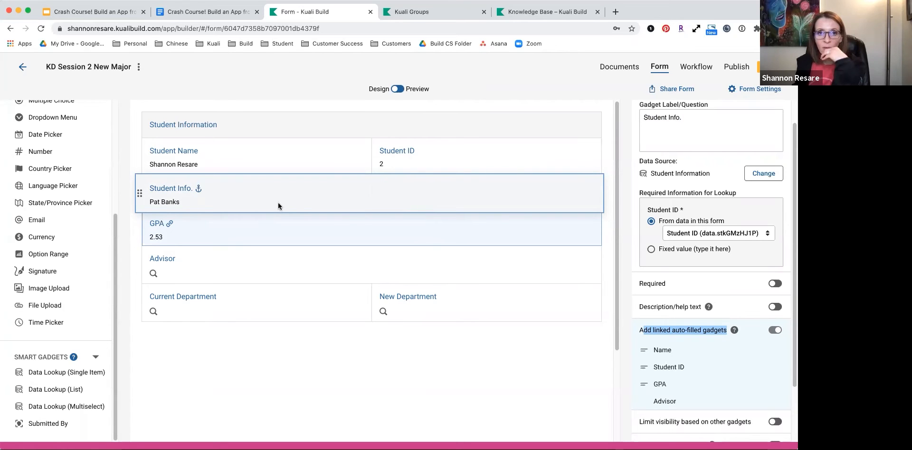
Test the GPA auto-fill with a different sample student ID, and clear the Student ID field.
click(387, 163)
drag(386, 163, 380, 164)
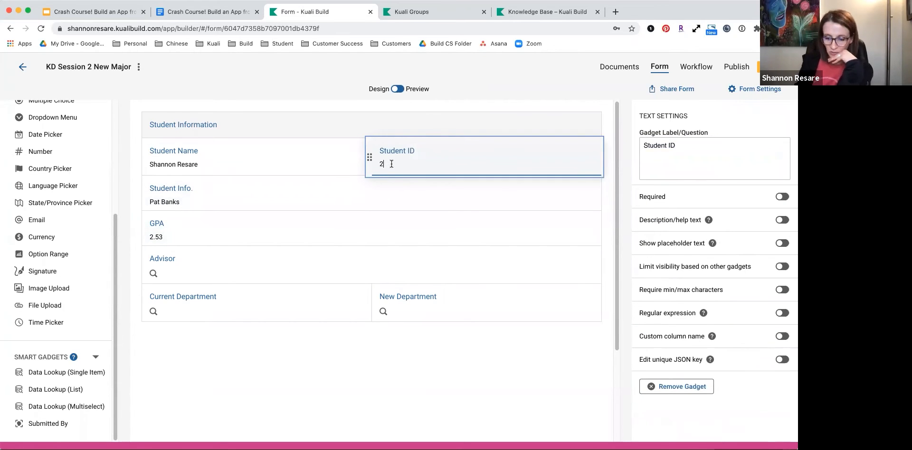
text(1)
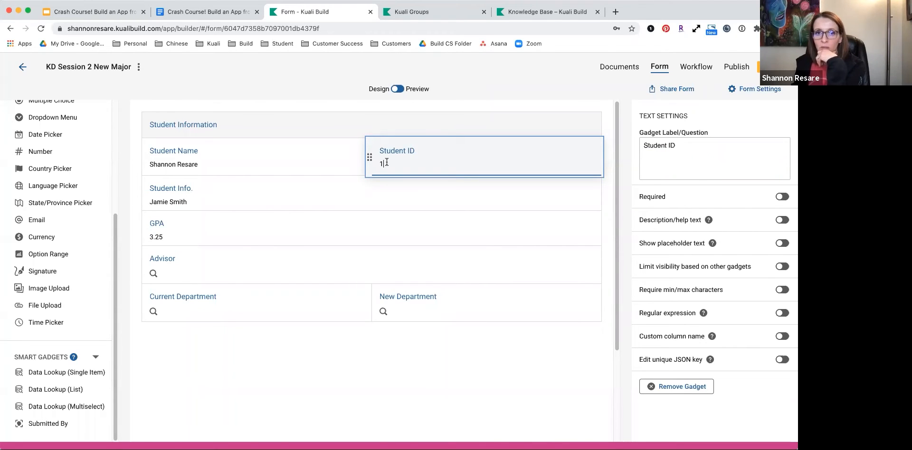
key(BackSpace)
click(439, 359)
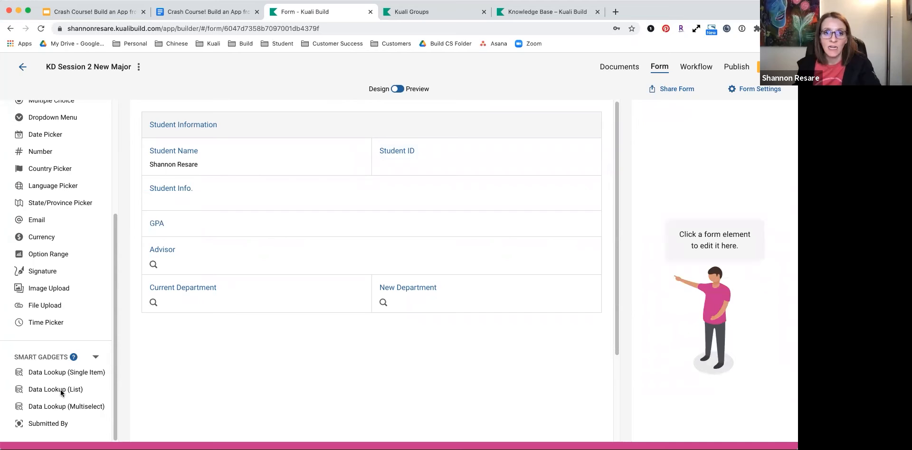
Add a Data Lookup (List) gadget labelled "Current Courses" between GPA and Advisor, sourced from Current Courses in External Data.
drag(61, 393, 399, 240)
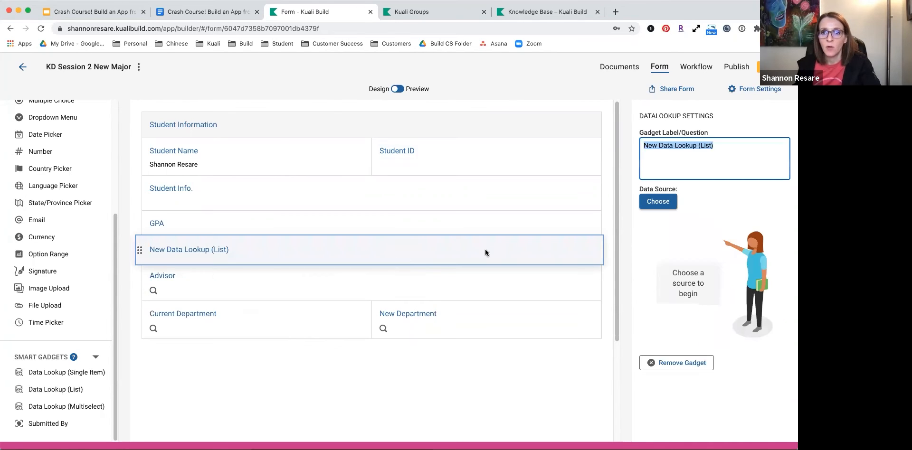
text(Current Courses)
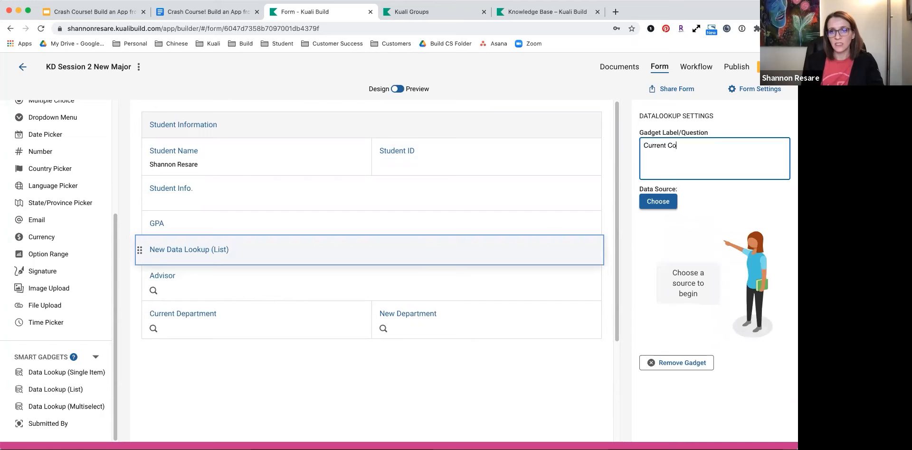
click(668, 203)
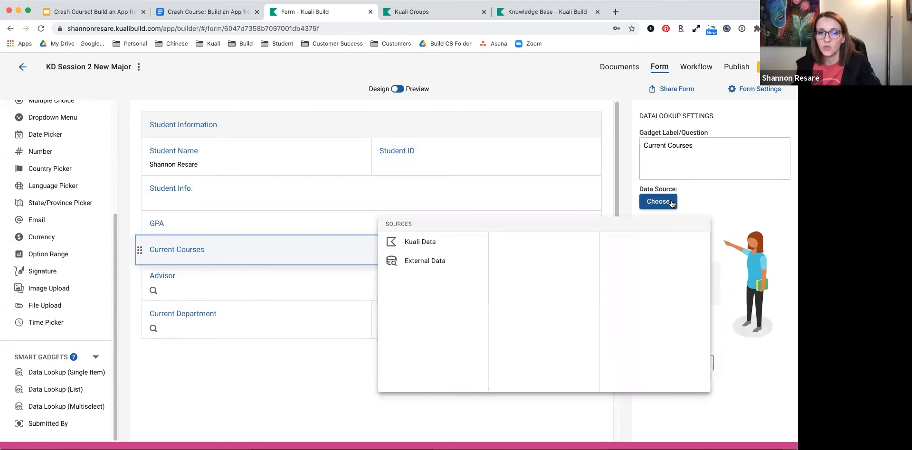
click(417, 263)
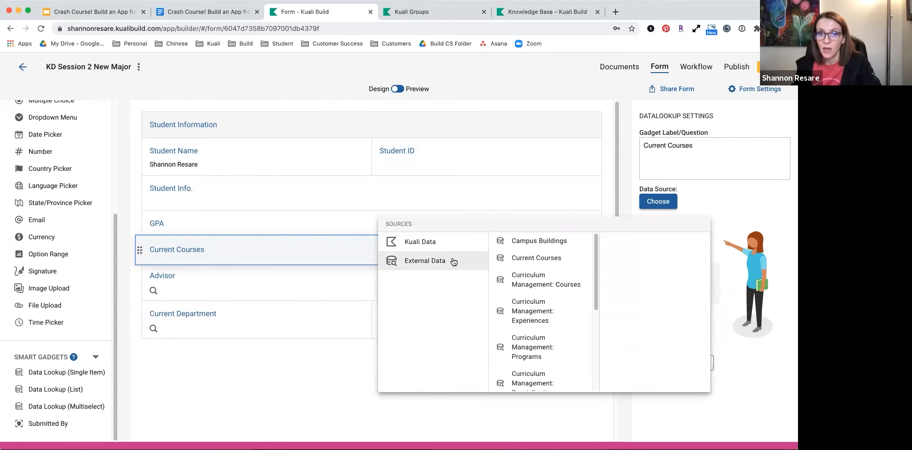
click(531, 259)
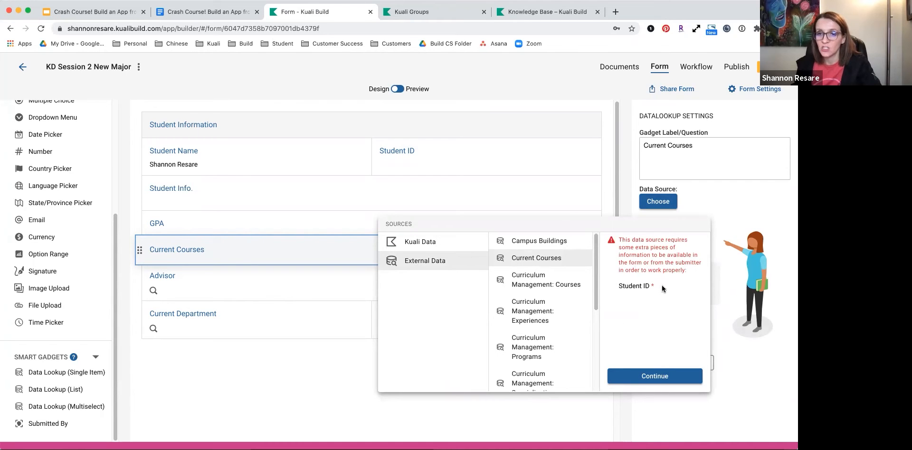
click(654, 376)
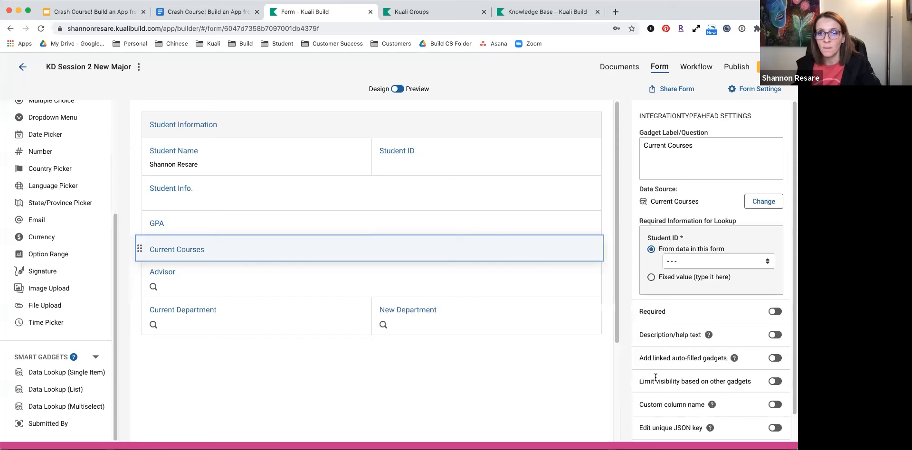
Supply Current Courses' required Student ID from the form's Student ID field, and add its linked auto-filled Course Code gadget beside it.
click(685, 262)
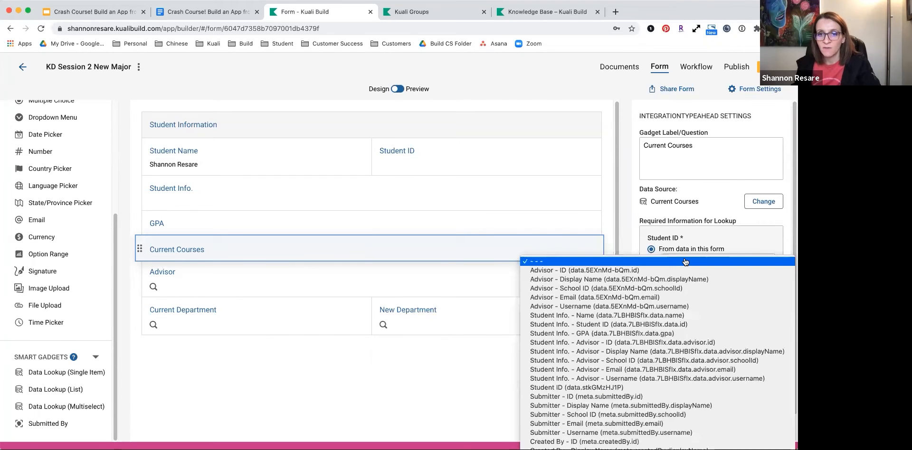
click(661, 386)
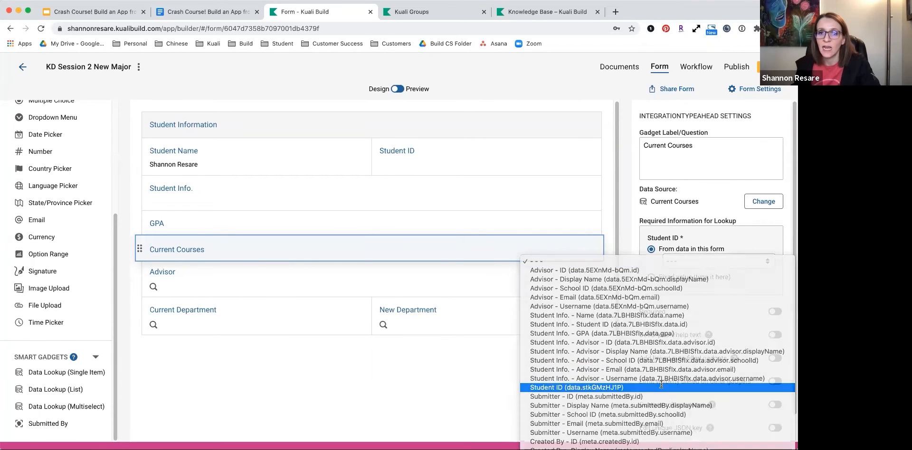
scroll(698, 371, down, 2)
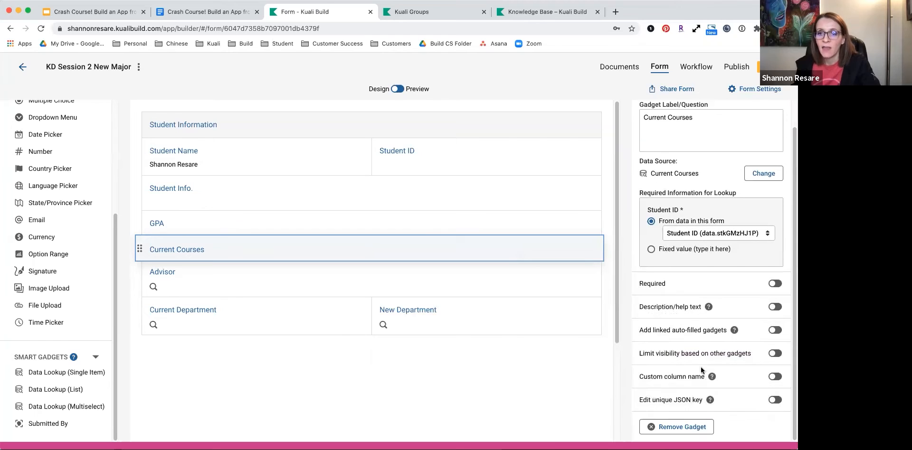
click(773, 331)
drag(676, 366, 445, 249)
drag(446, 241, 265, 275)
drag(324, 276, 449, 288)
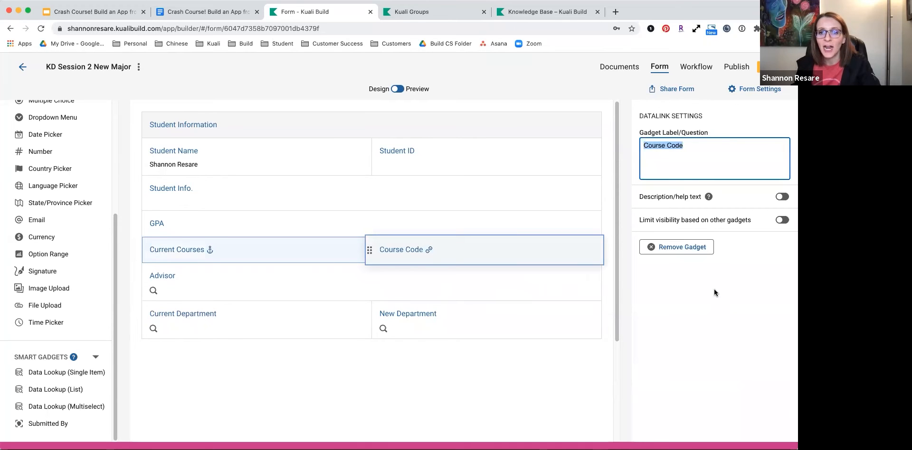
Test the Current Courses lookup by entering a sample student ID and choosing Introduction to Formal Logic from the course list.
click(241, 250)
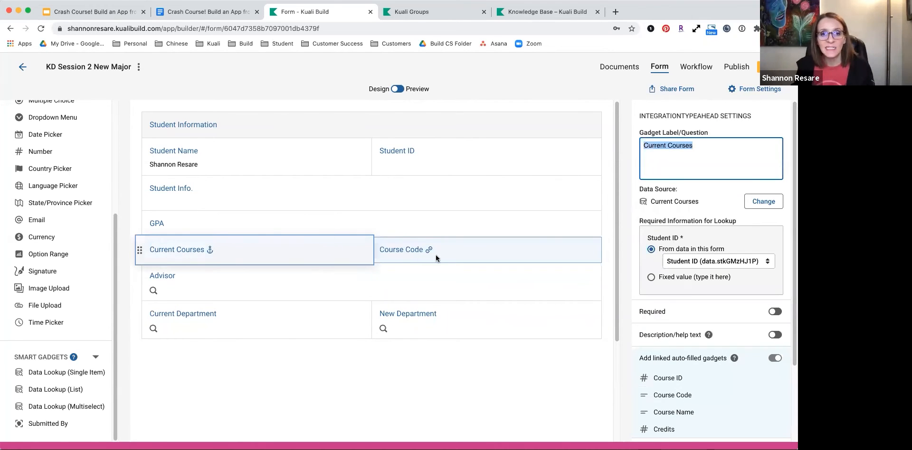
click(436, 162)
click(433, 163)
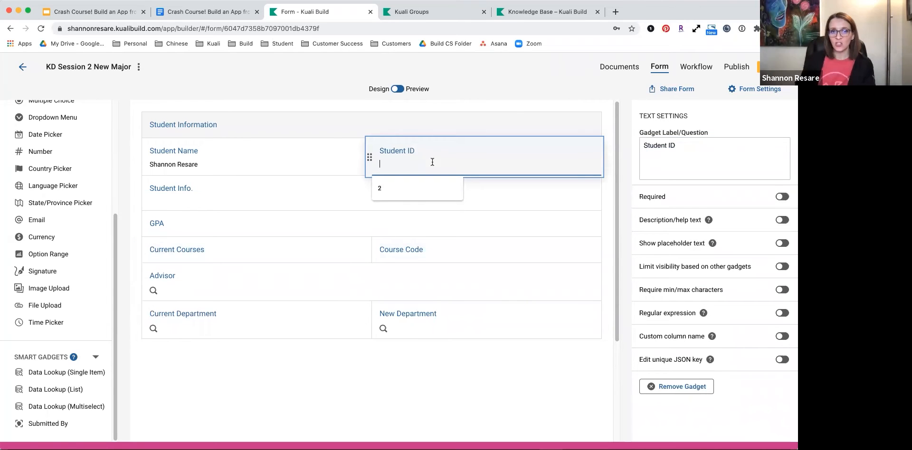
text(1)
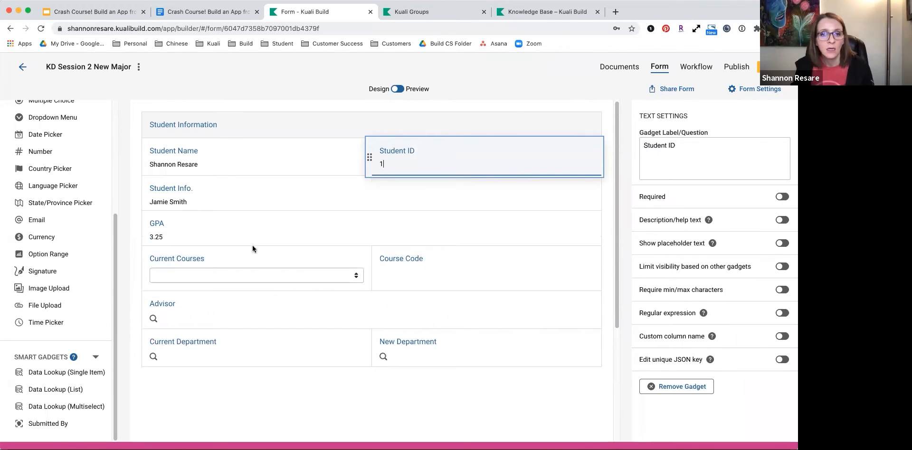
click(260, 277)
click(260, 278)
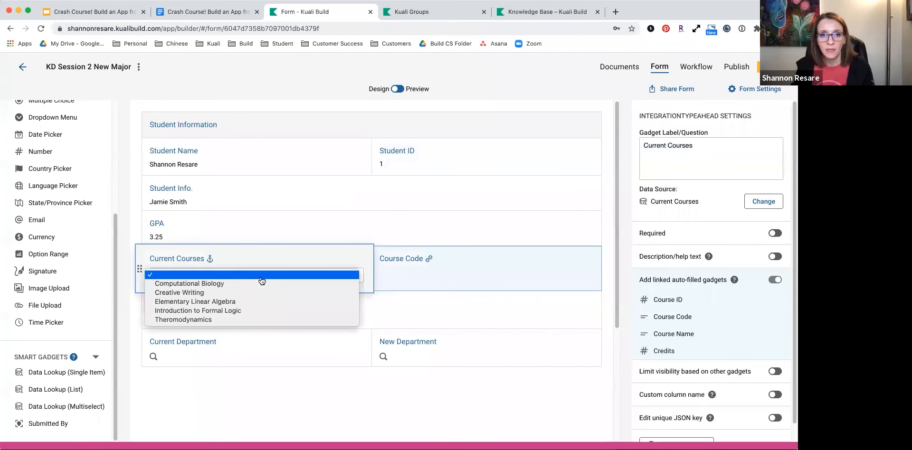
click(260, 311)
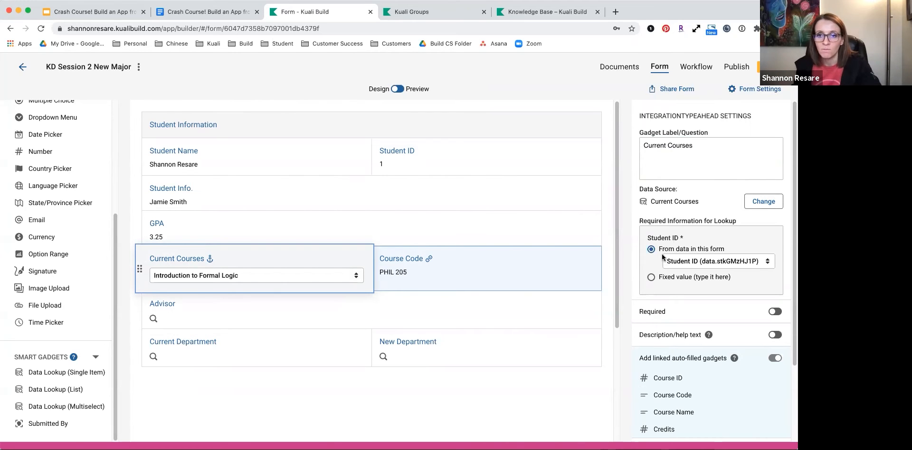
click(404, 412)
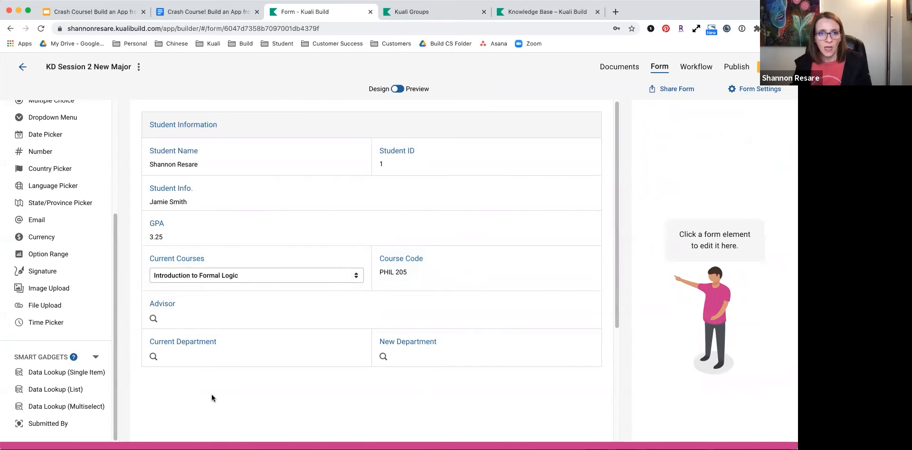
Add a new section below the department fields and label it "Reason for Major Change".
scroll(114, 221, up, 1)
scroll(114, 221, up, 5)
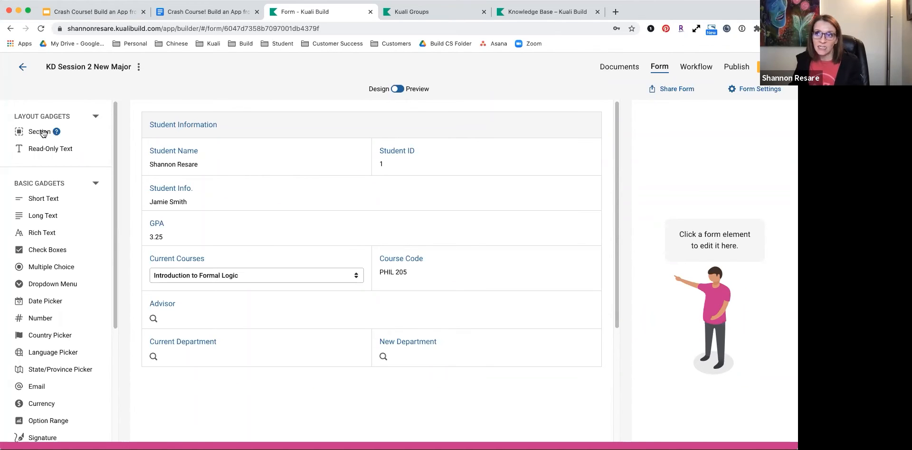
drag(43, 134, 403, 376)
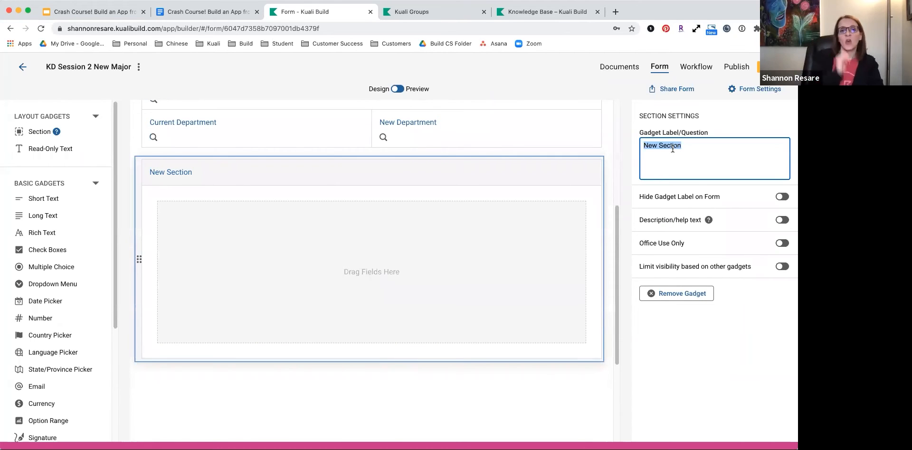
text(Student's Re)
key(super+a)
text(Reason for Major Change)
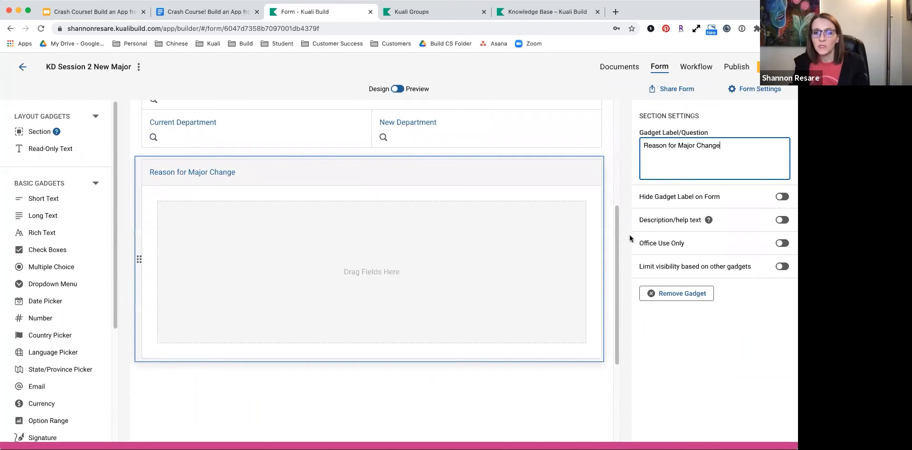
click(295, 261)
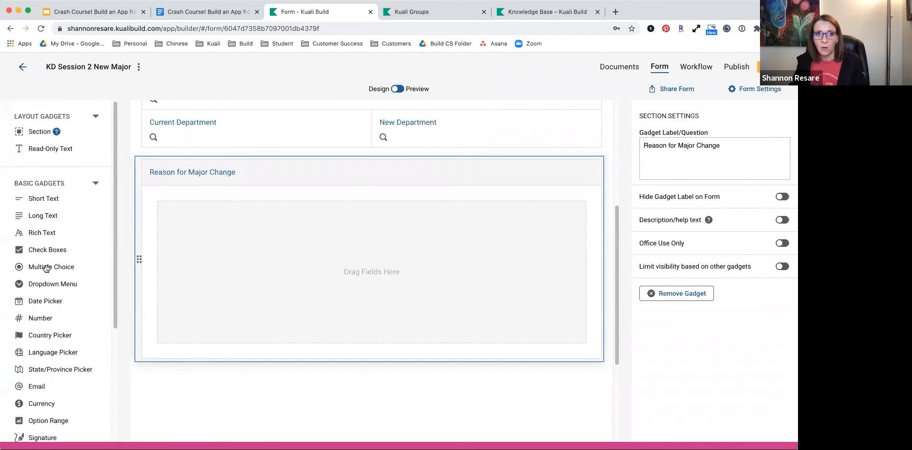
Add a Multiple Choice gadget inside the Reason for Major Change section.
drag(68, 269, 53, 267)
scroll(281, 318, up, 3)
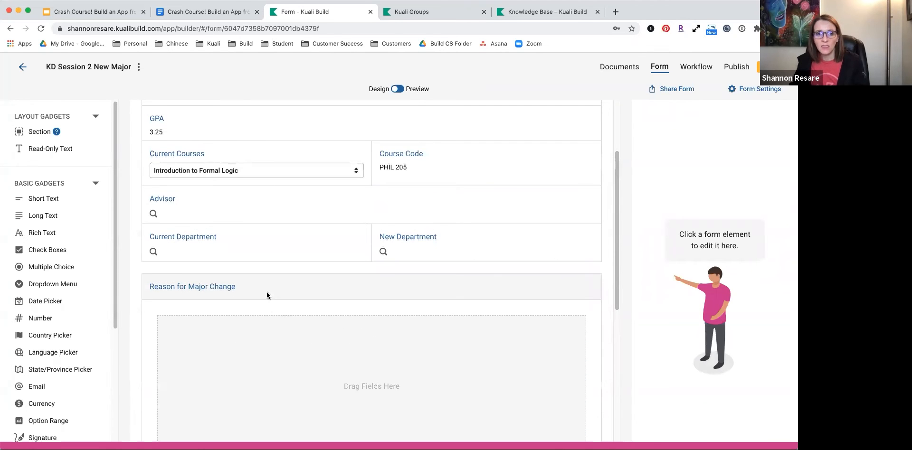
click(267, 296)
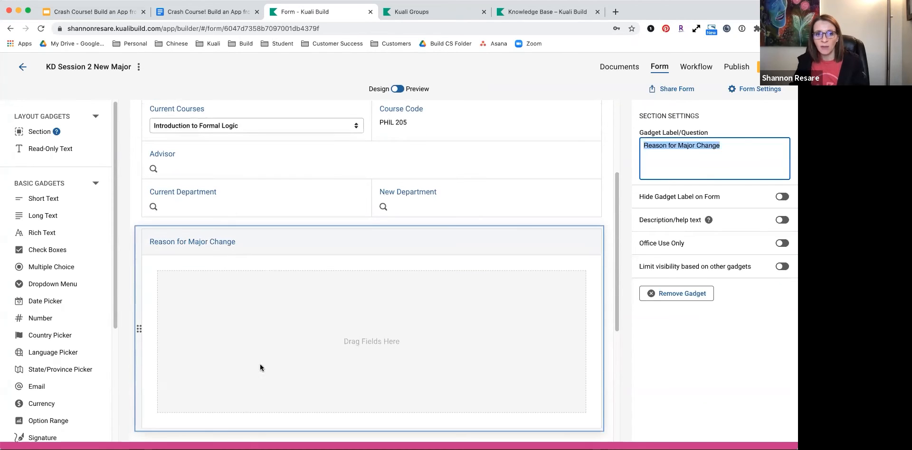
scroll(260, 368, down, 1)
click(254, 429)
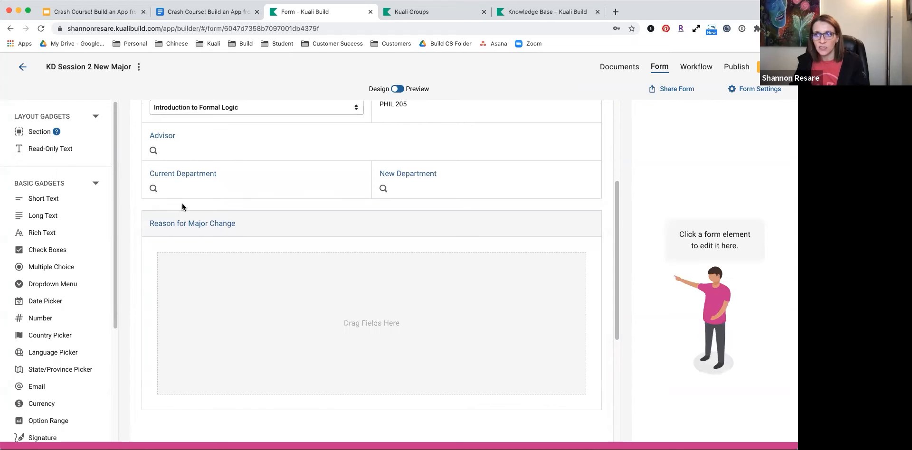
click(266, 225)
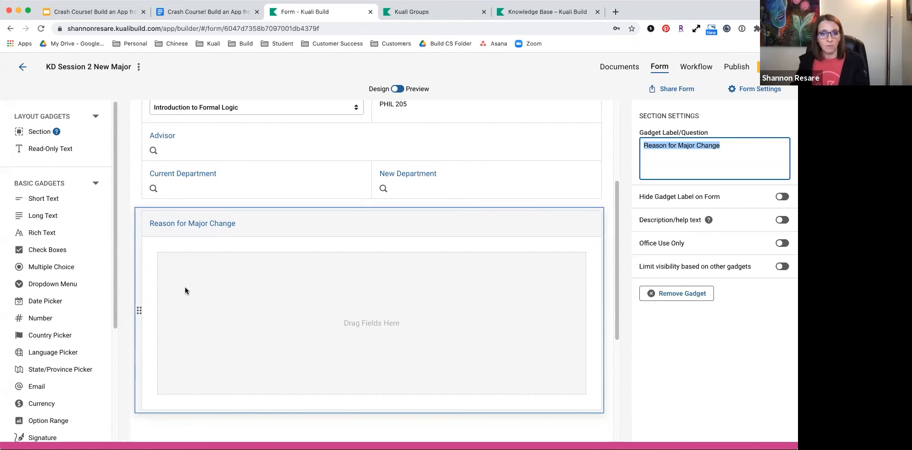
drag(72, 268, 316, 296)
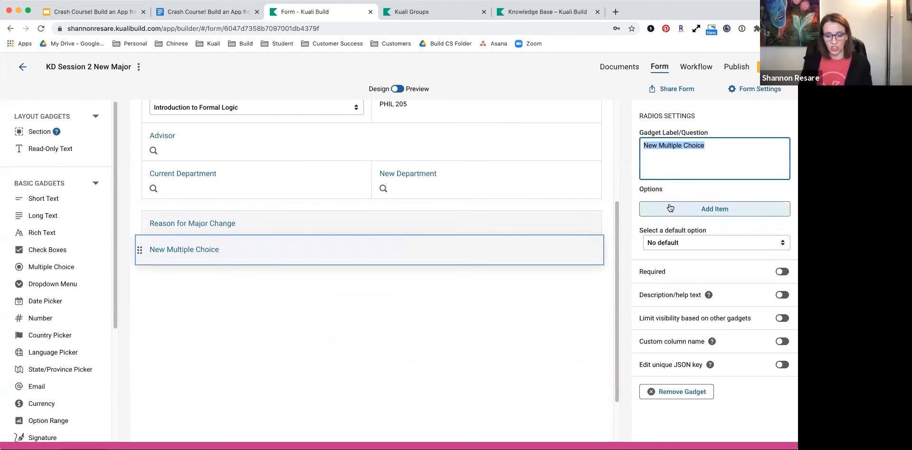
Label the new multiple choice gadget "How many times have you requested to change your major?".
text(How many time)
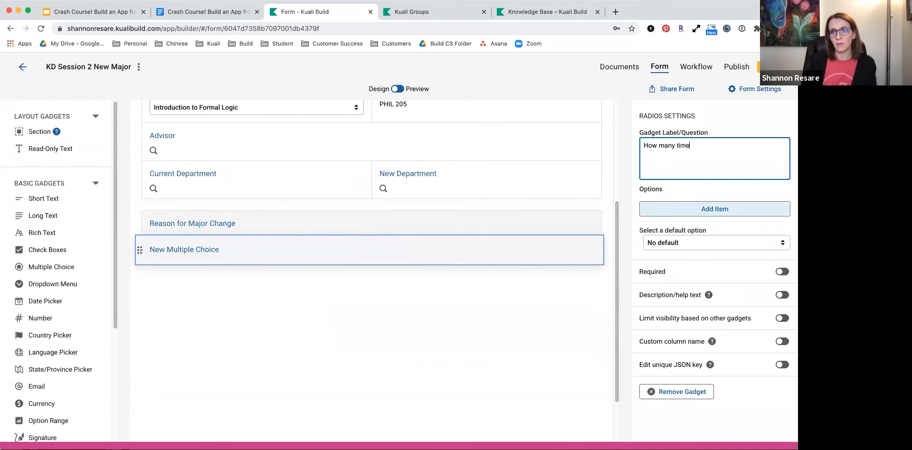
text(s have you requested to )
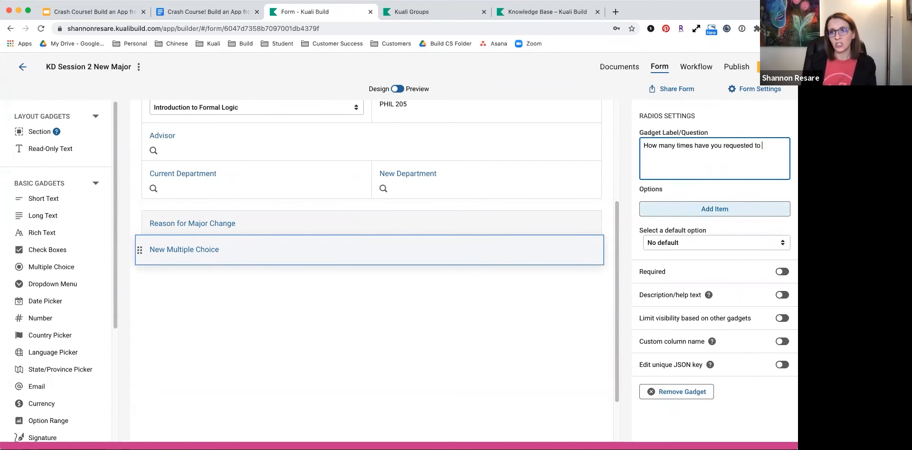
text(change your major)
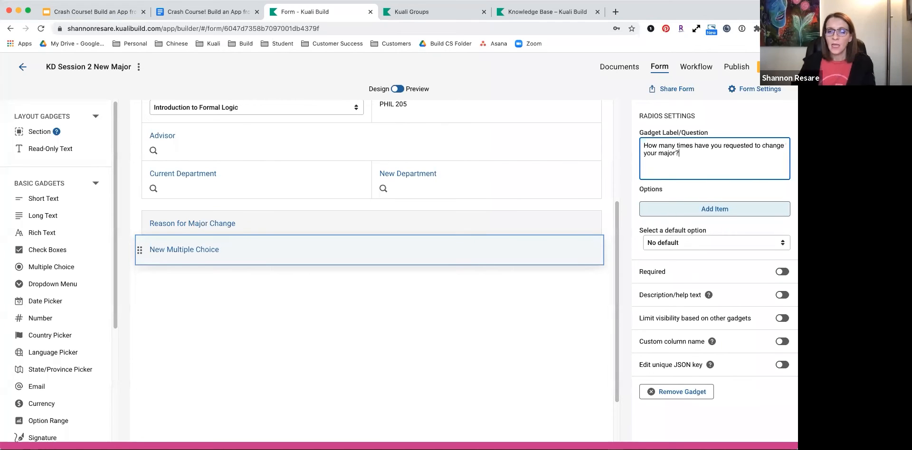
text(?)
Give the major change count question three answer options: "First time", "2-3 times" and "4+".
click(710, 208)
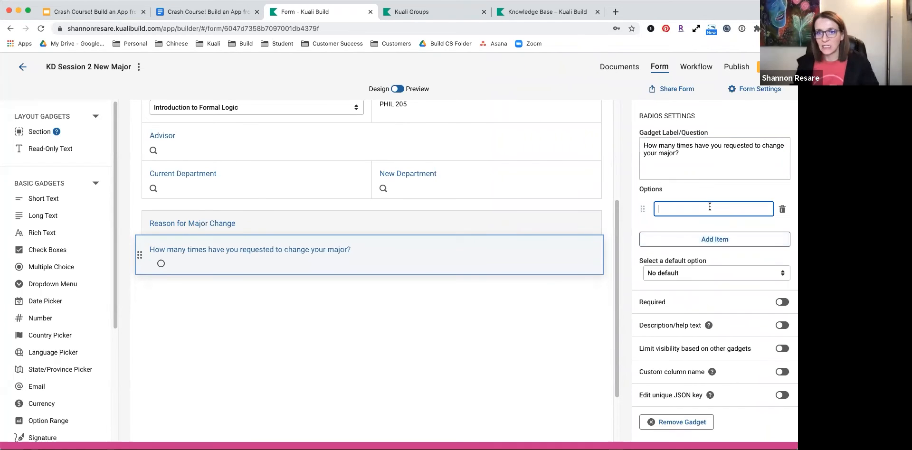
text(First time)
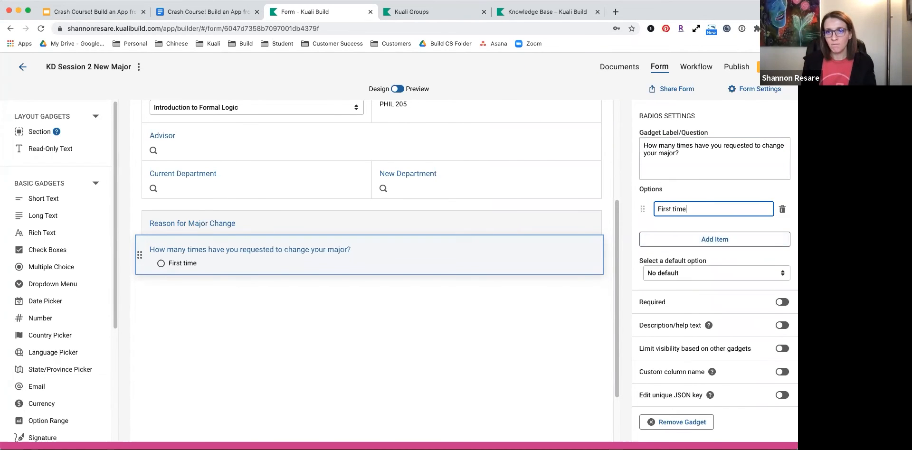
key(Return)
text(2-3 times)
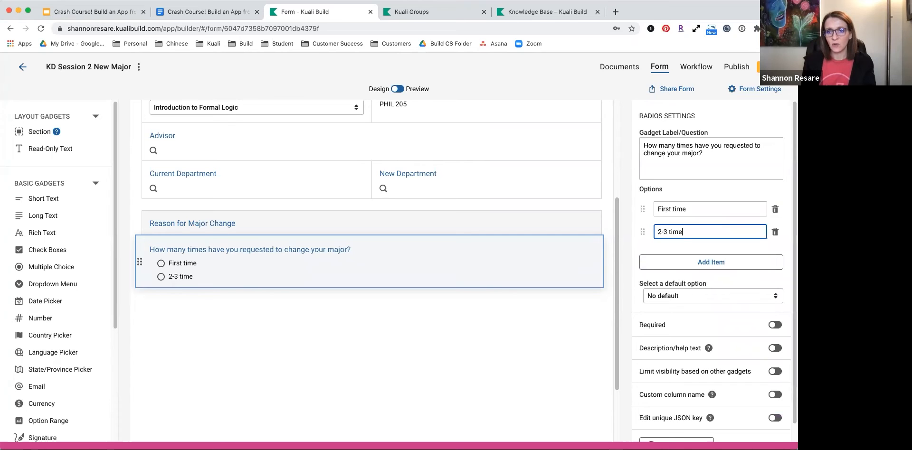
key(Return)
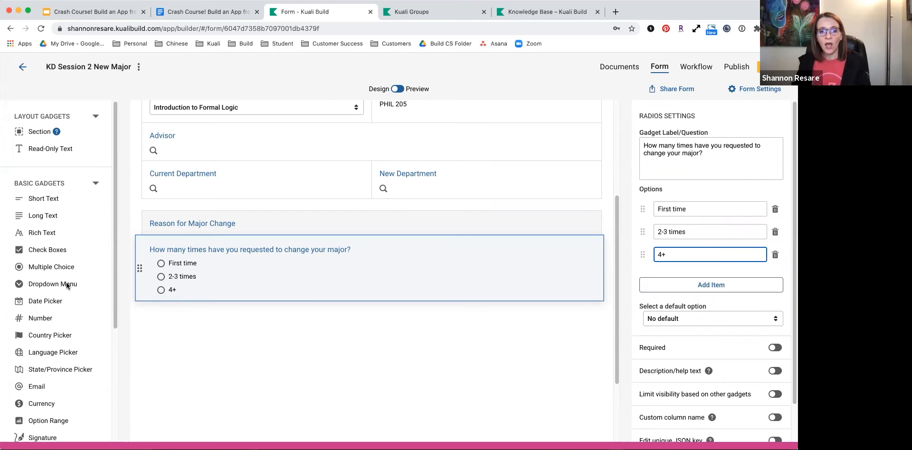
Try First time as the question's default option, test switching between the answers, and restore the setting to No default.
scroll(722, 263, down, 2)
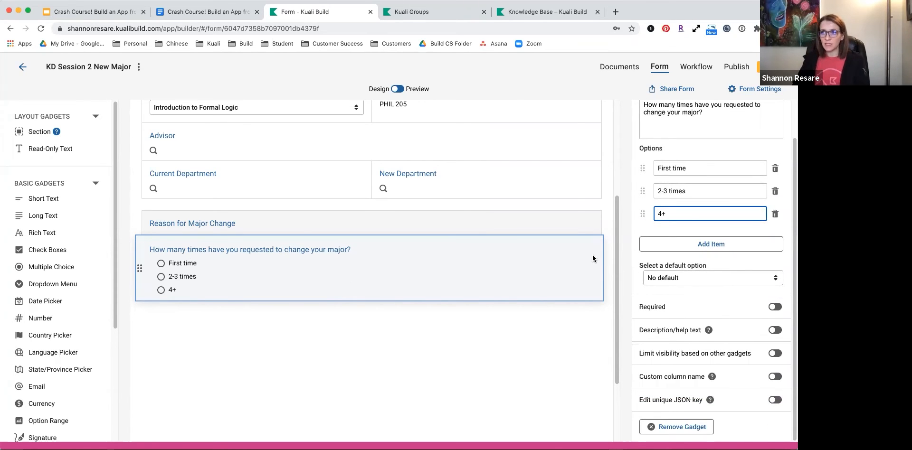
click(677, 278)
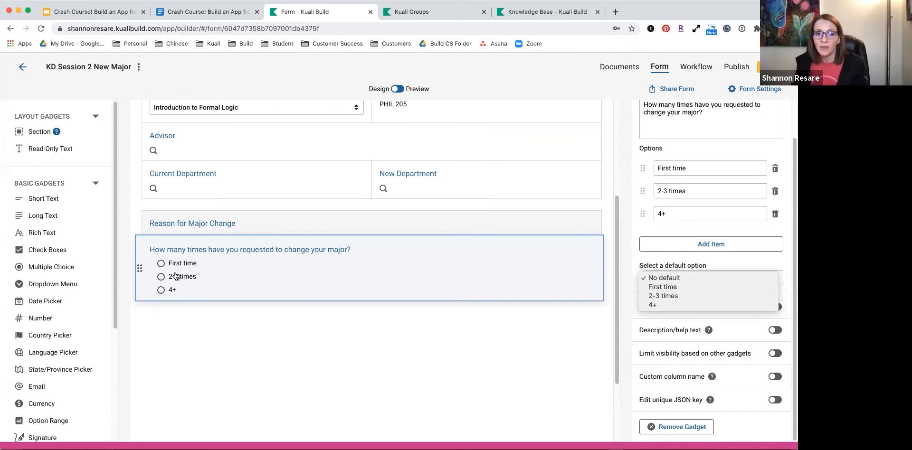
click(656, 287)
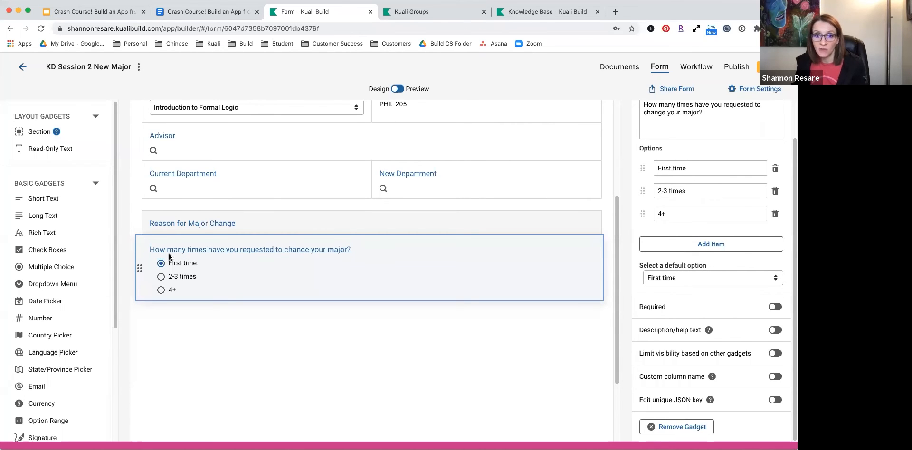
click(161, 277)
click(161, 291)
click(161, 264)
click(674, 278)
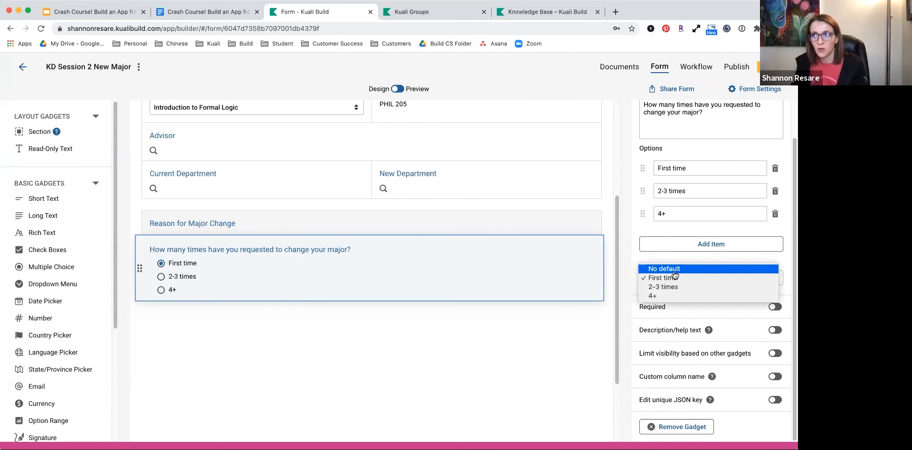
click(674, 272)
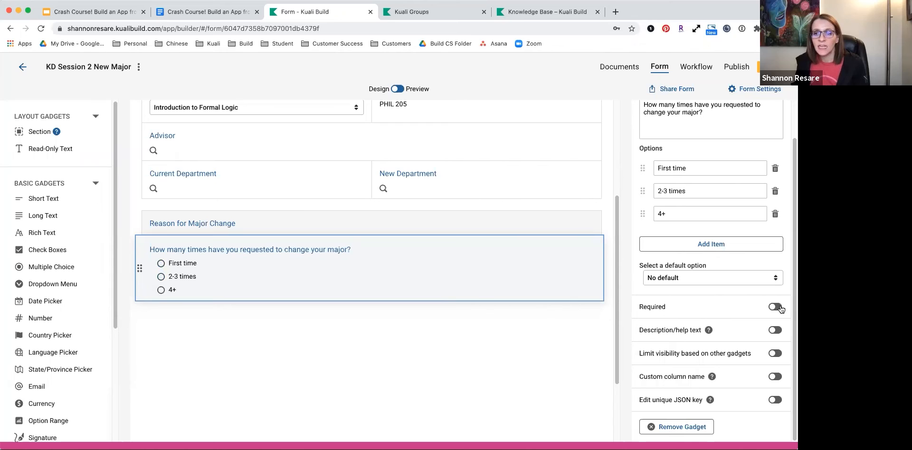
Turn on description/help text for the question, enter "some additional instructions", and display it as a help bubble.
click(776, 330)
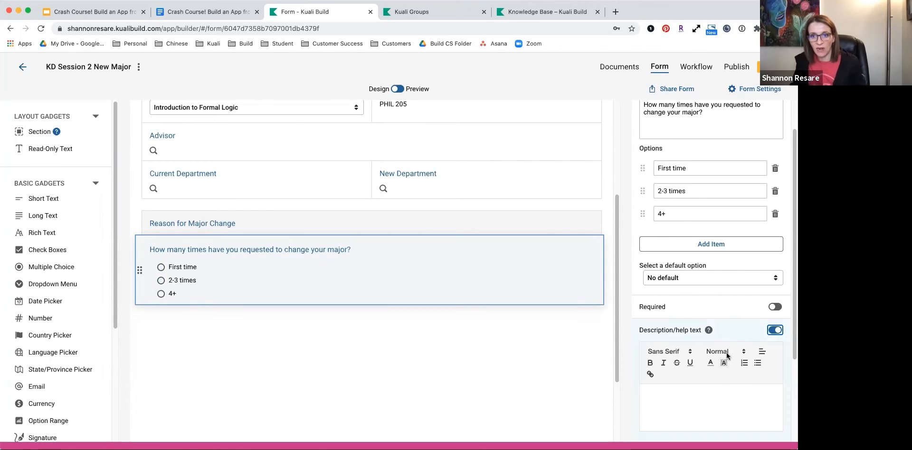
click(705, 393)
text(some additio)
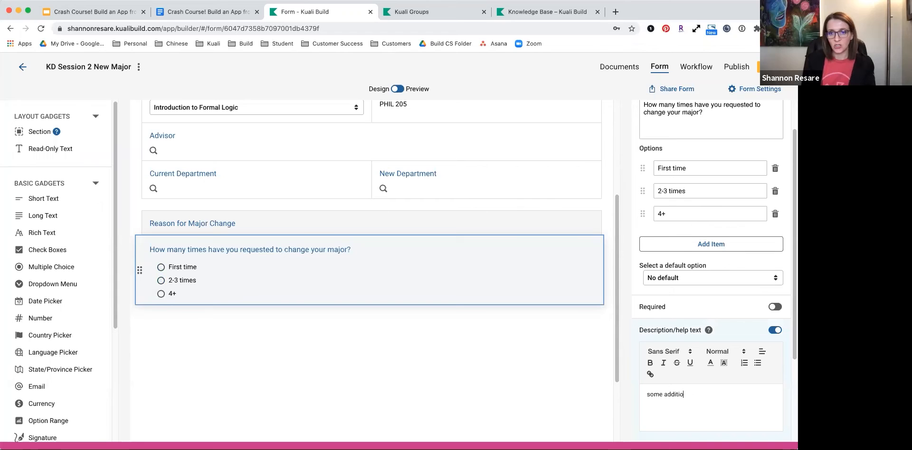
text(nal instructions)
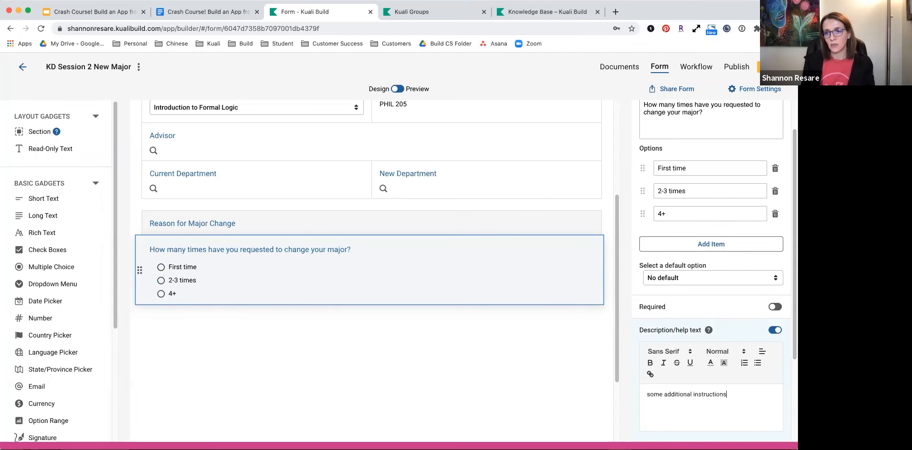
scroll(717, 339, down, 3)
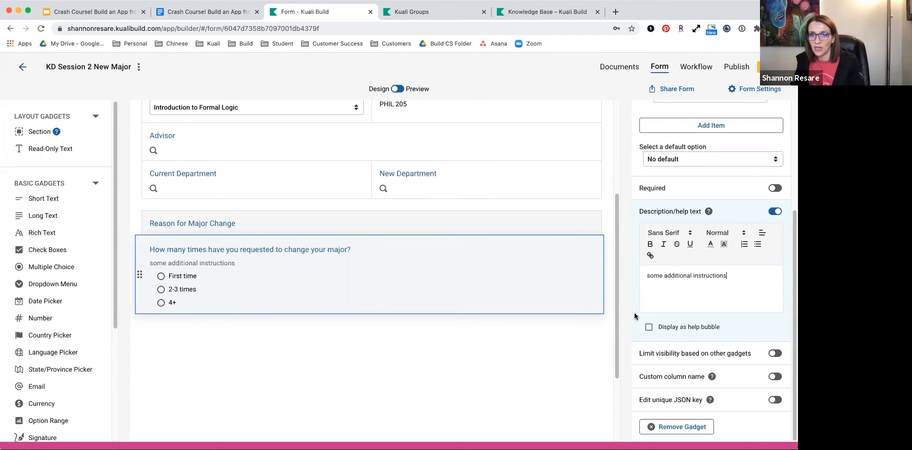
click(648, 327)
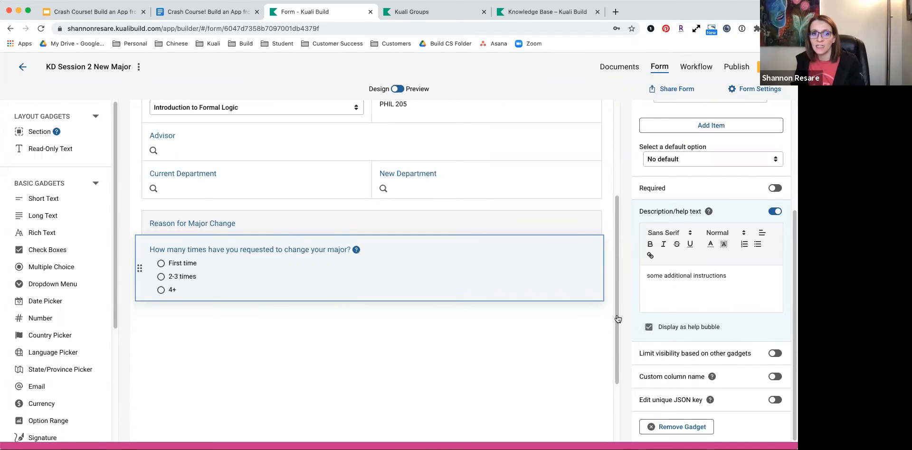
mouse_move(356, 251)
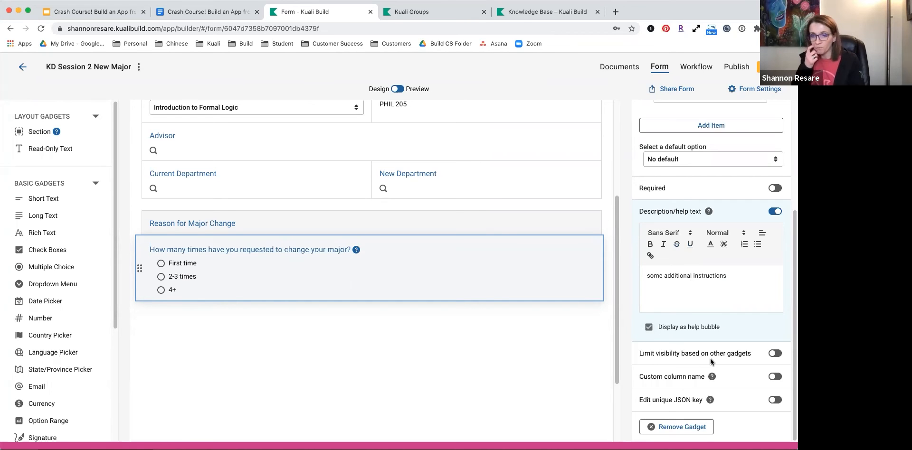
mouse_move(711, 378)
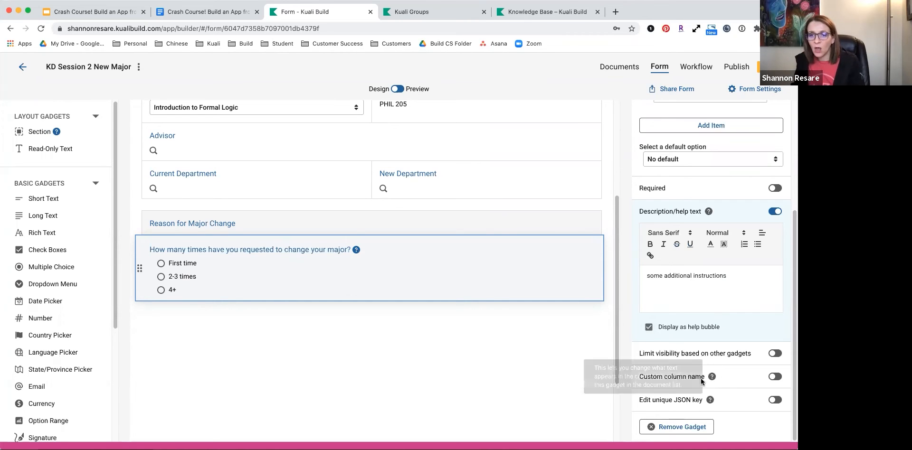
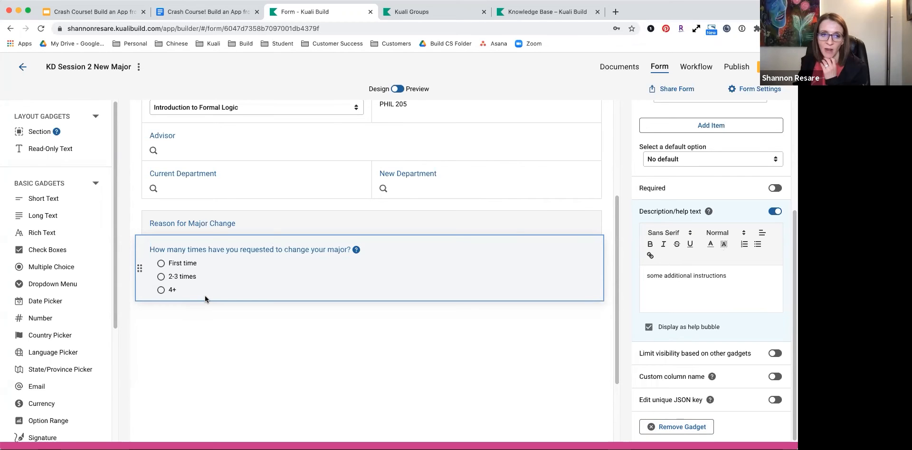
Add a Rich Text gadget below the multiple choice question and label it "Why are you requesting a change?".
drag(46, 234, 366, 293)
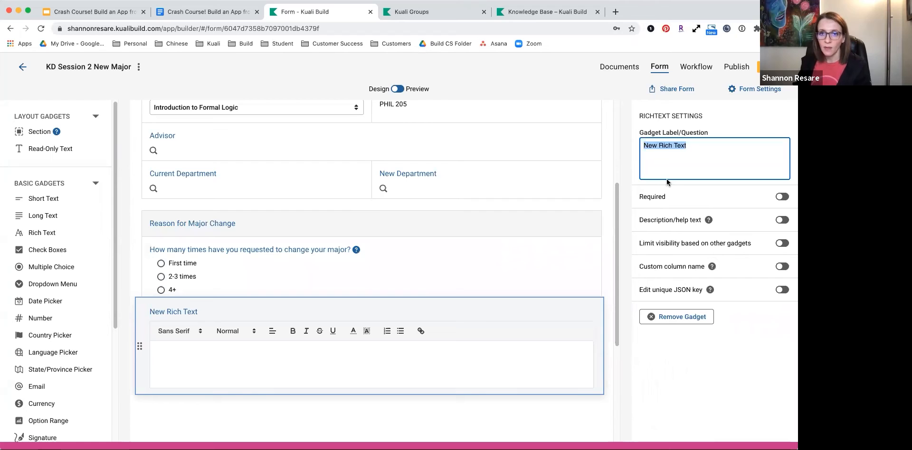
text(Whya re you)
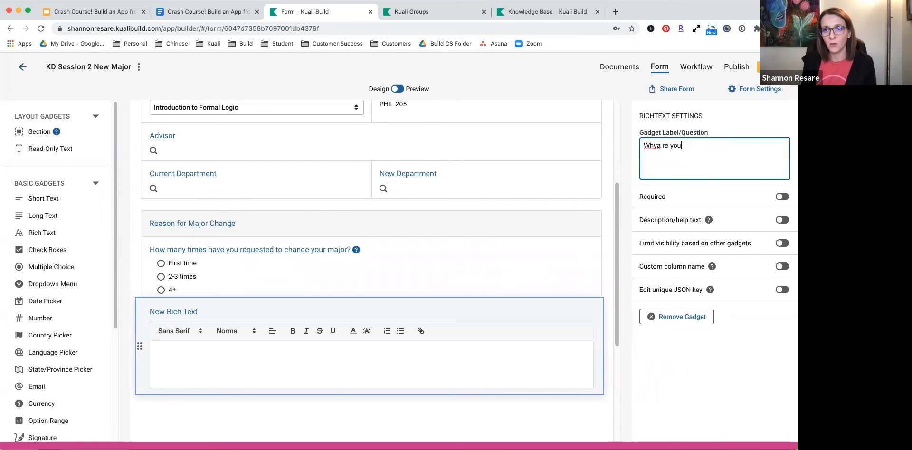
key(BackSpace)
key(BackSpace)
text(are you requesting a change?)
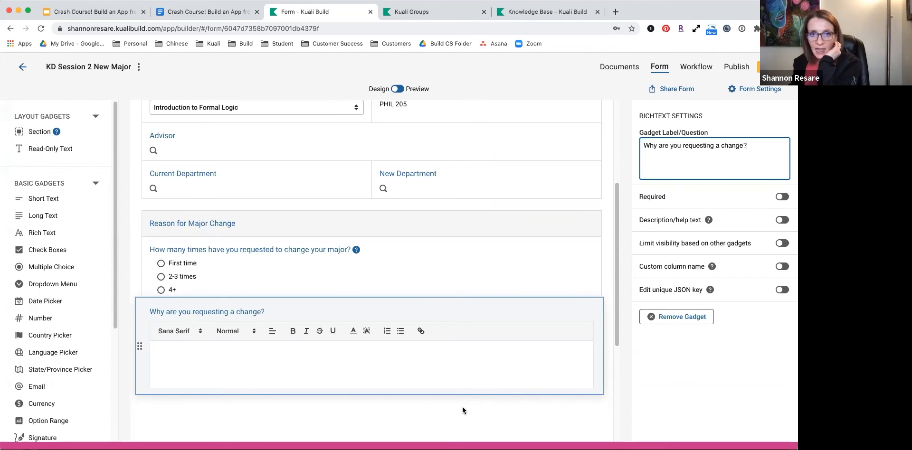
Preview the form down to the Reason for Major Change section and return to design mode.
click(398, 89)
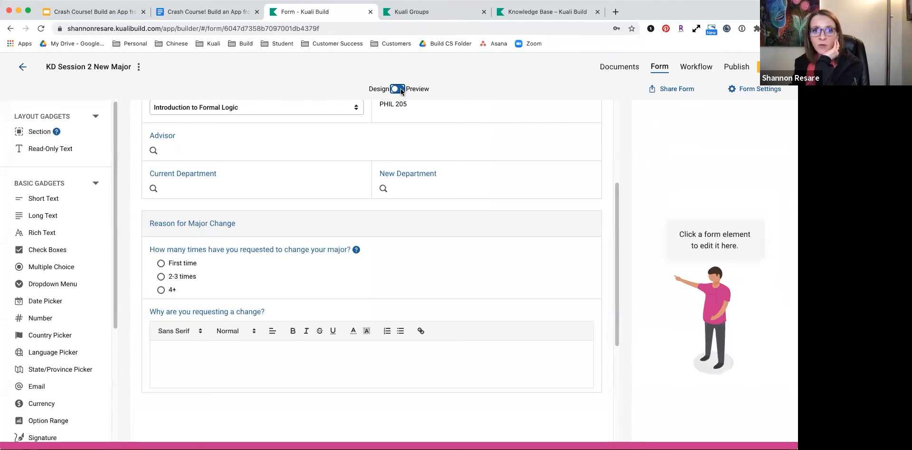
scroll(420, 175, down, 5)
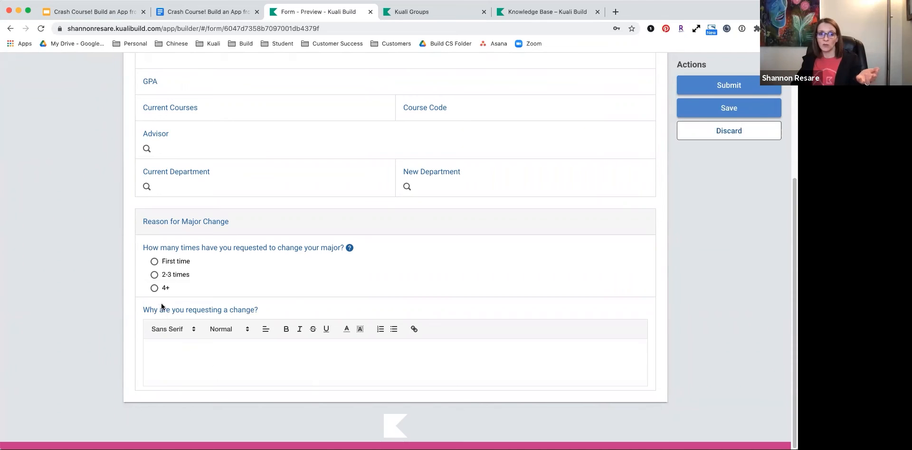
scroll(398, 240, up, 4)
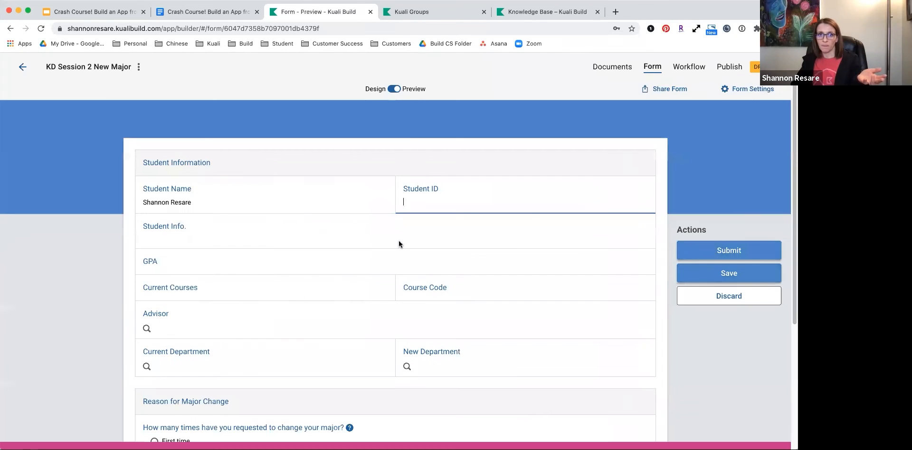
click(390, 91)
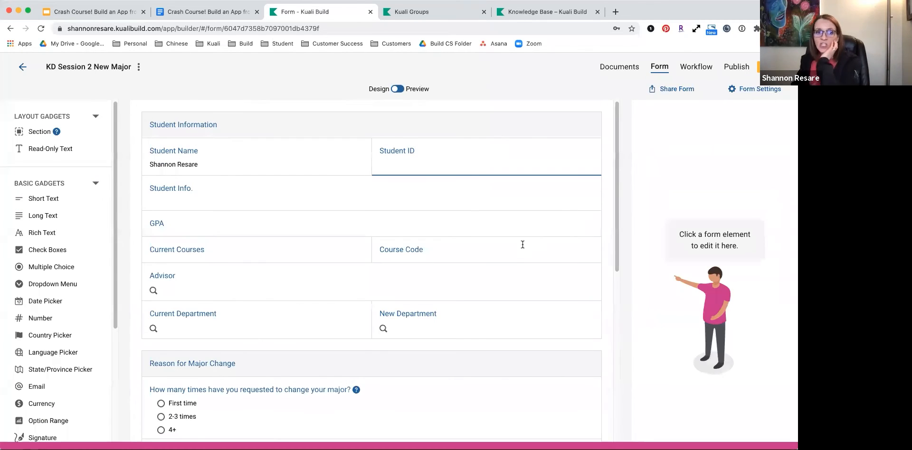
Limit visibility of the "Why are you requesting a change?" gadget with a rule that the number of major change requests is 4+.
scroll(409, 211, down, 6)
click(409, 212)
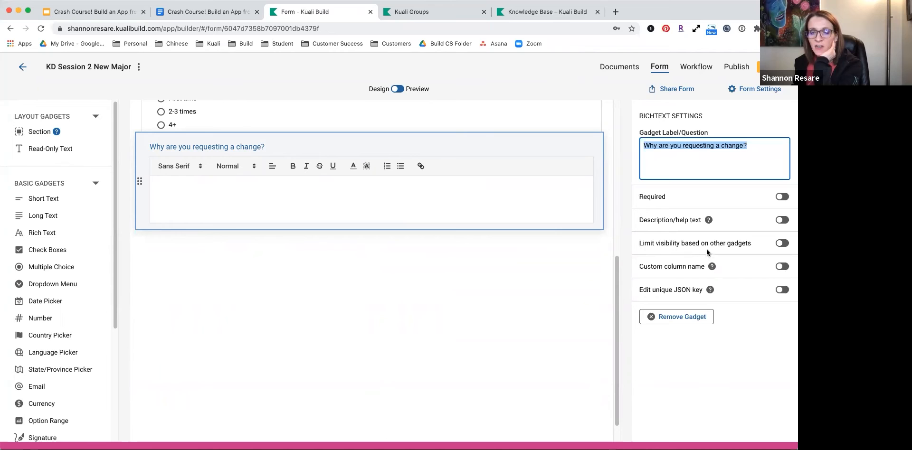
click(782, 244)
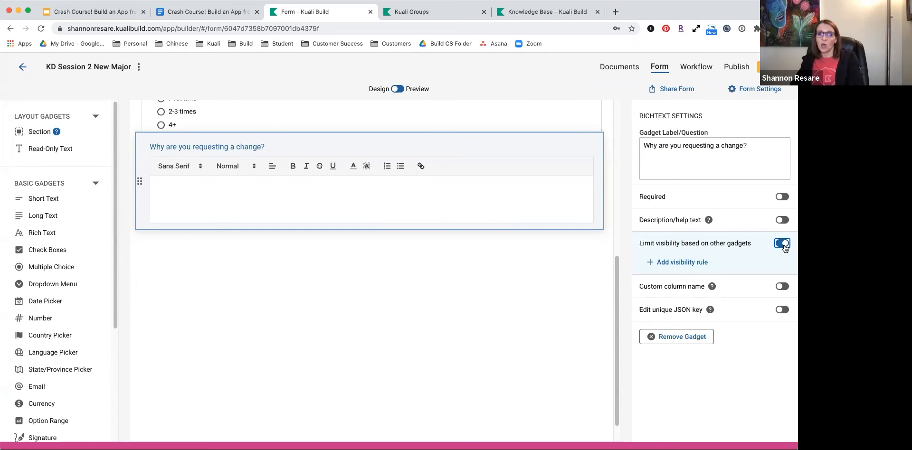
click(698, 264)
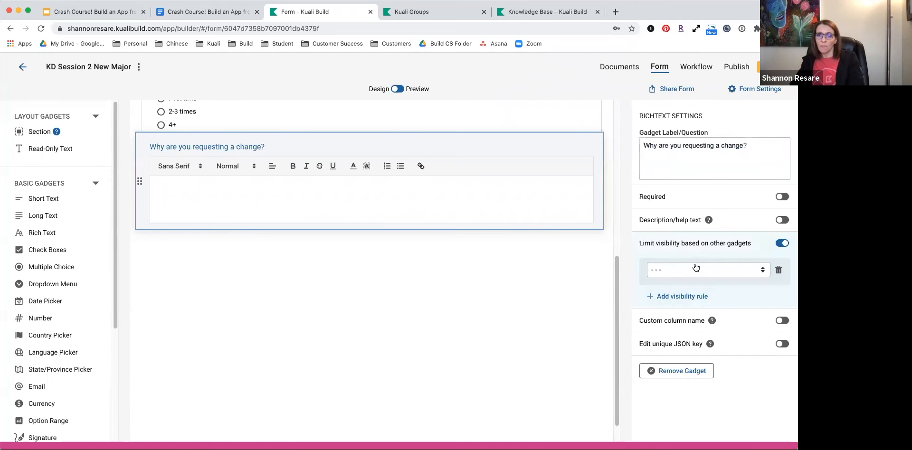
click(695, 273)
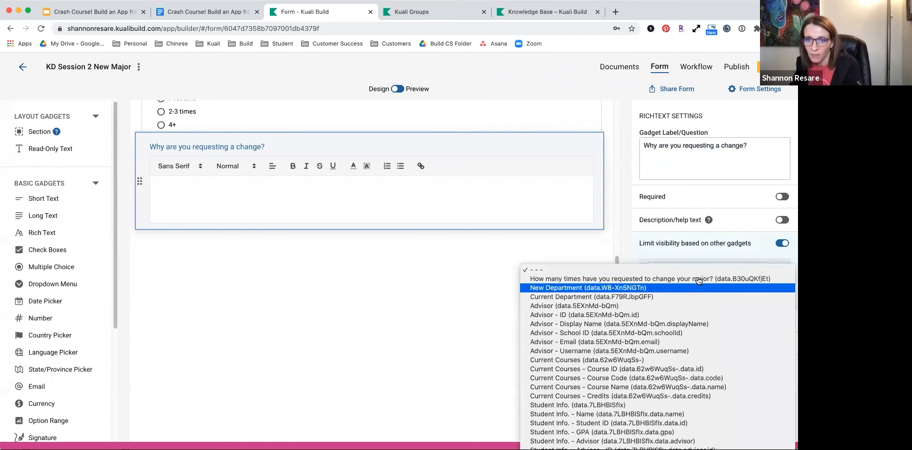
click(698, 281)
click(689, 290)
click(687, 297)
click(731, 292)
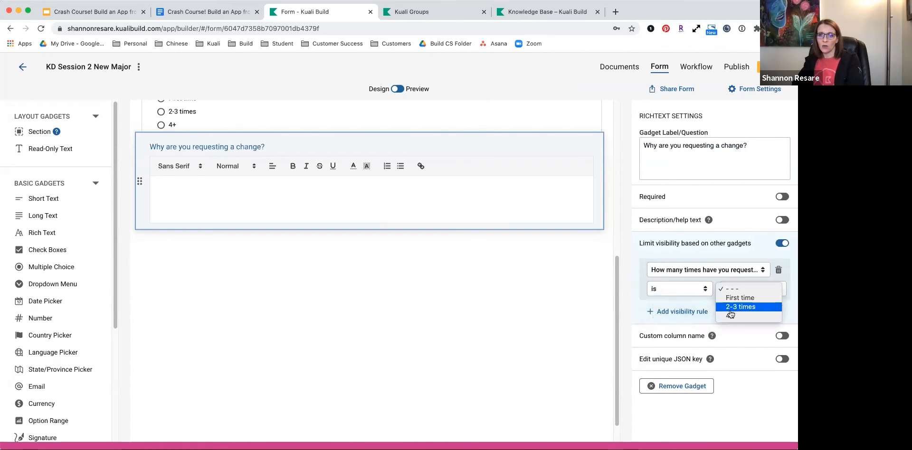
click(730, 316)
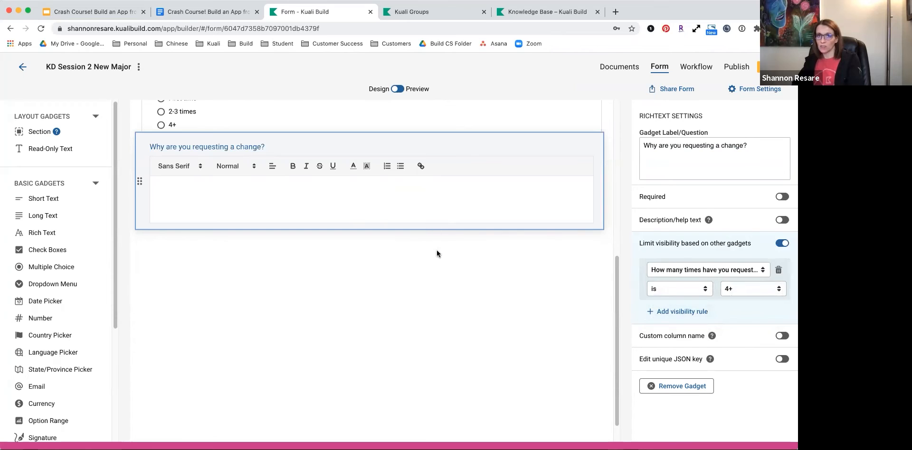
Preview the form, test the First time, 2-3 times and 4+ answers to the major change question, and return to design mode.
click(402, 91)
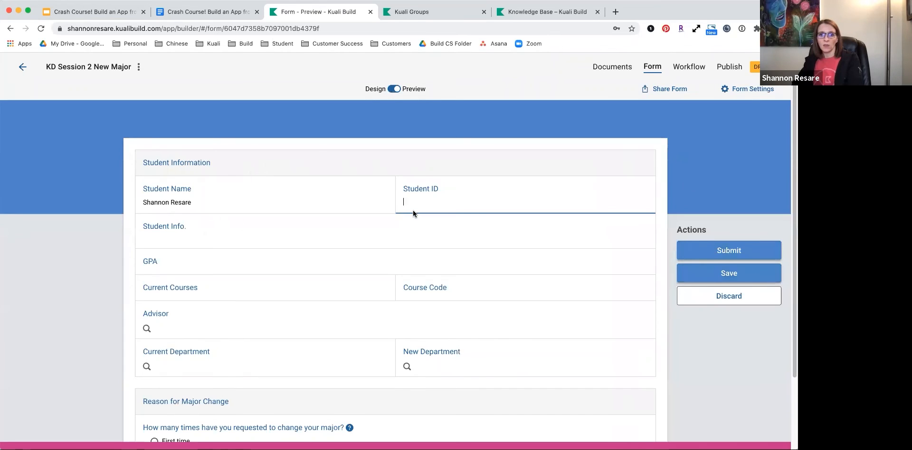
scroll(192, 367, down, 3)
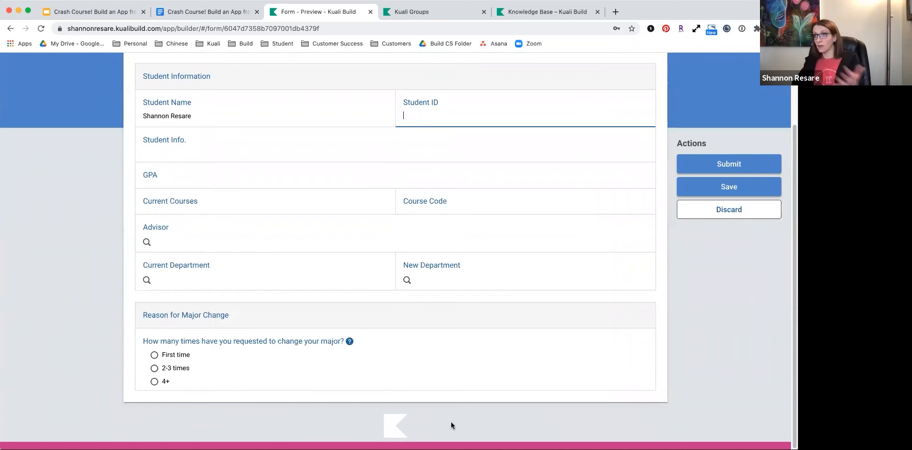
click(155, 355)
click(155, 368)
click(155, 381)
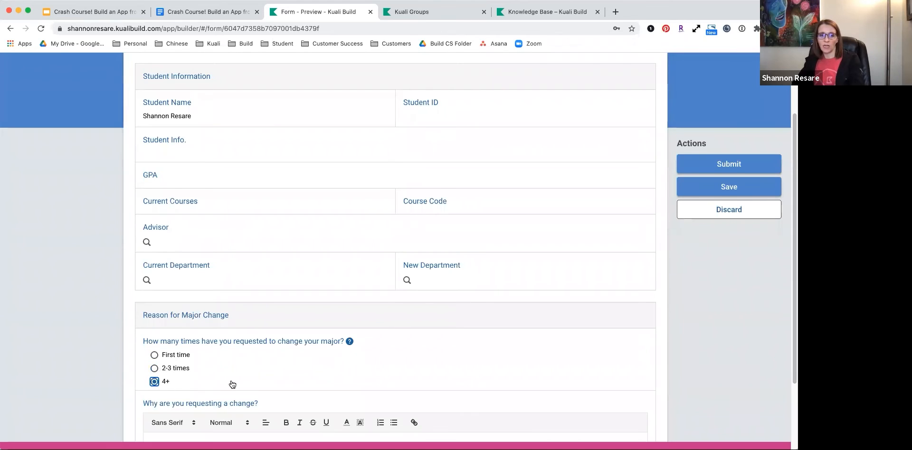
scroll(240, 383, down, 3)
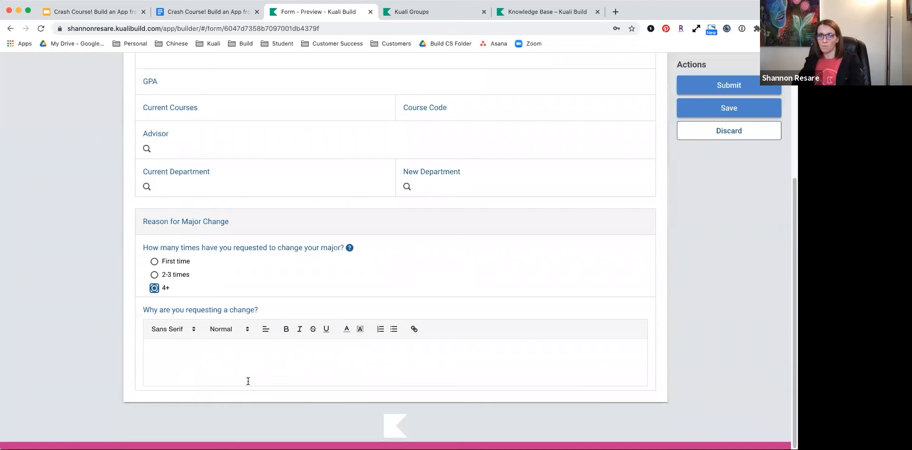
scroll(248, 381, up, 5)
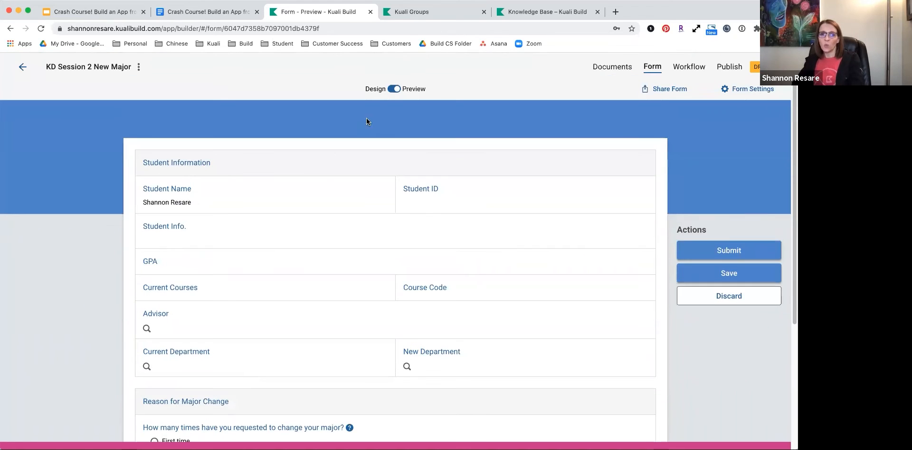
click(393, 89)
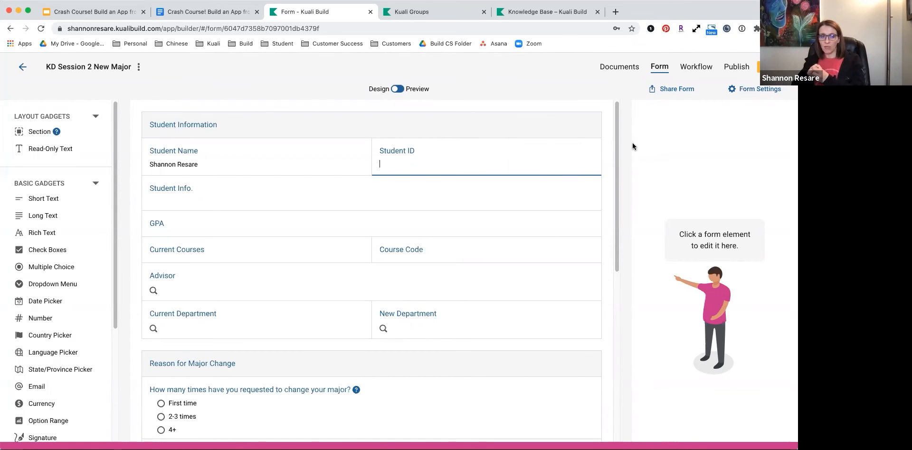
Add a Number gadget below the "Why are you requesting a change?" gadget, and switch its min/max number requirement on and back off.
scroll(150, 214, down, 5)
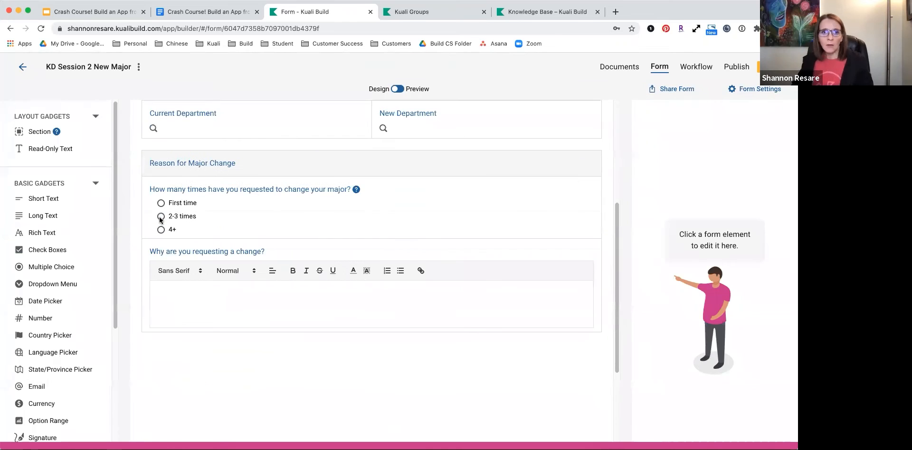
scroll(160, 219, down, 1)
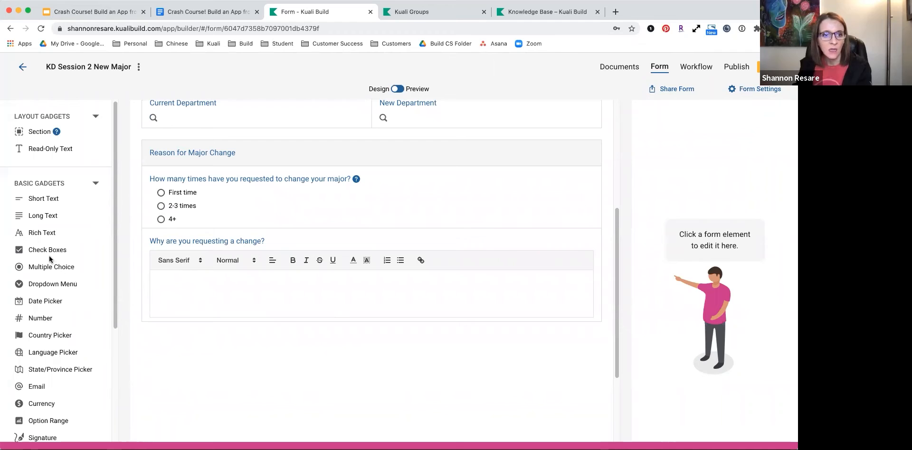
drag(39, 317, 365, 308)
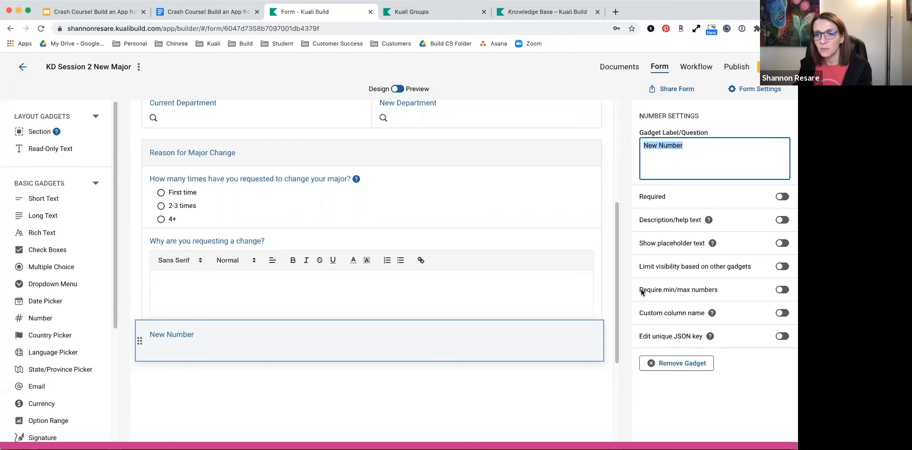
drag(640, 289, 779, 291)
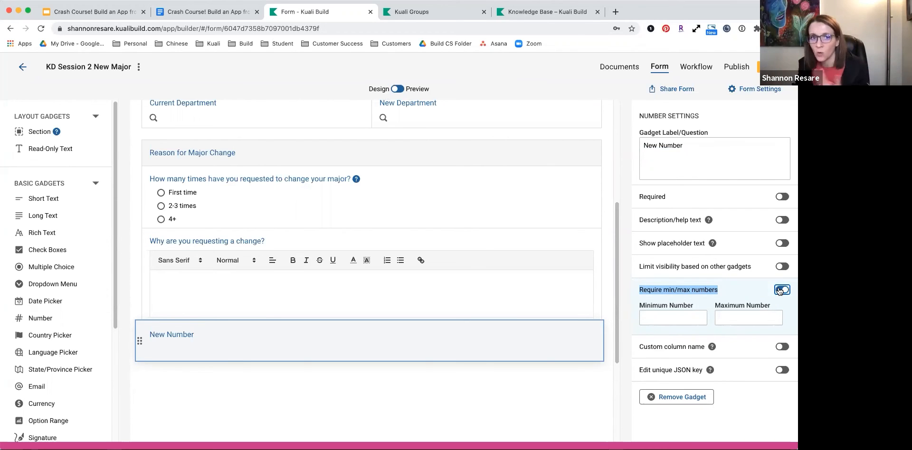
click(779, 291)
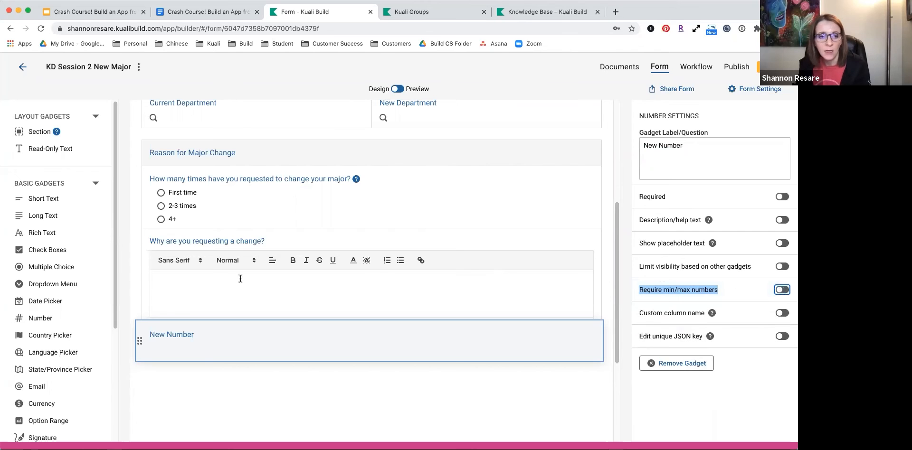
Add a File Upload gadget below the Number gadget and turn on limited visibility based on other gadgets.
scroll(79, 295, down, 5)
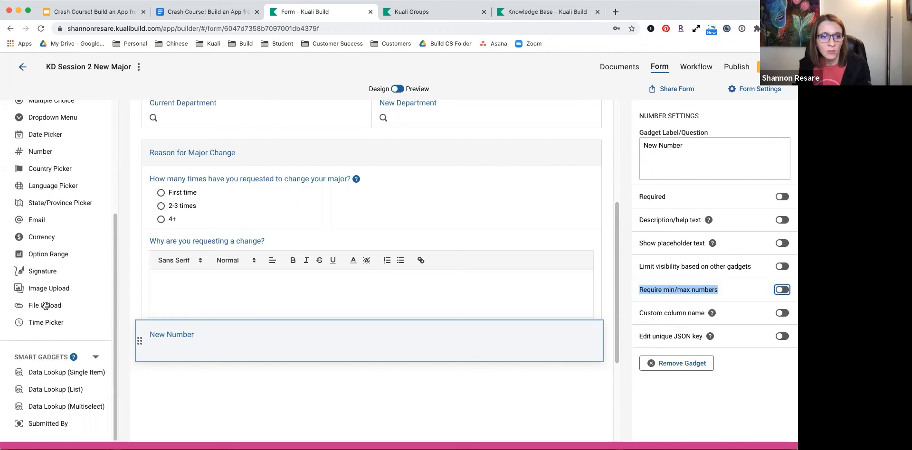
drag(45, 306, 480, 348)
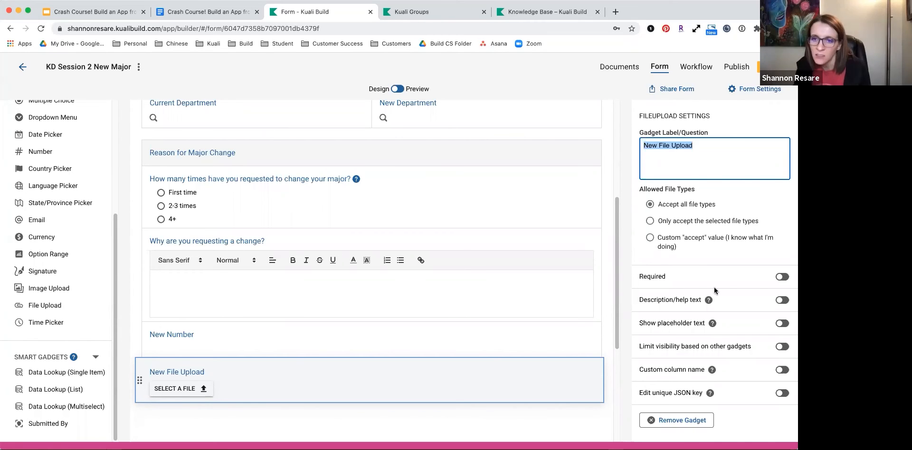
click(782, 346)
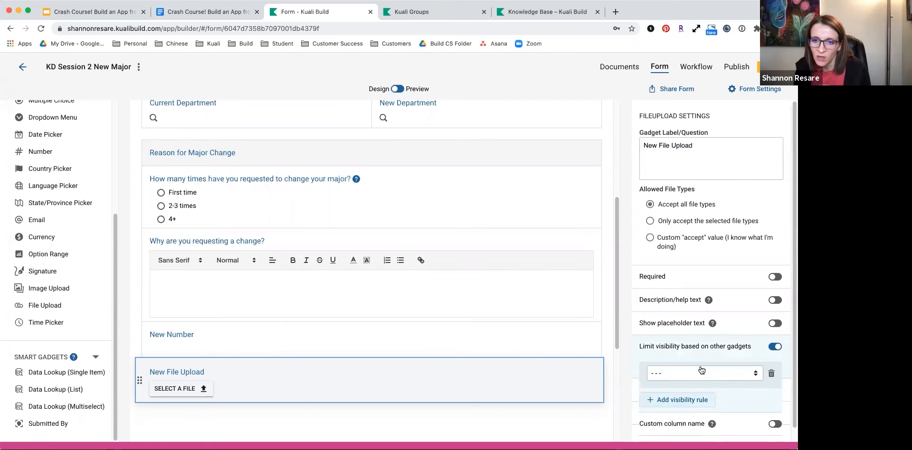
Try a second visibility rule on the File Upload gadget, look at the any/all matching choice, and remove both empty rules.
scroll(701, 368, down, 2)
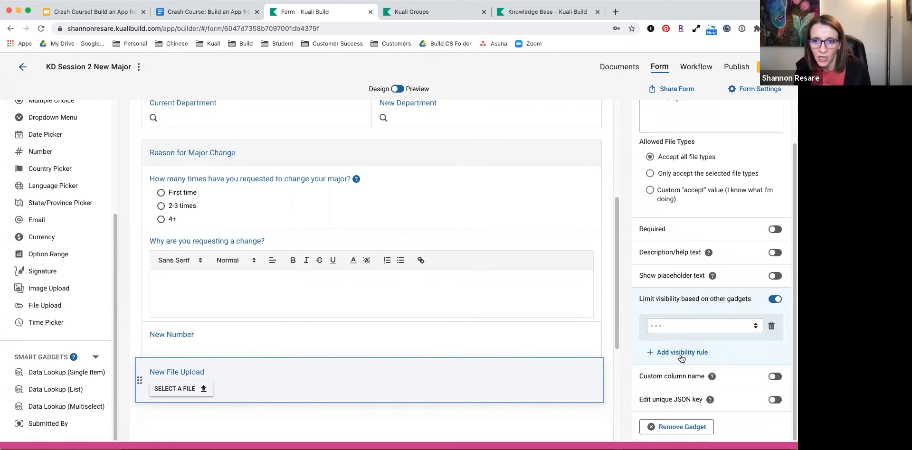
click(683, 356)
click(665, 321)
click(706, 323)
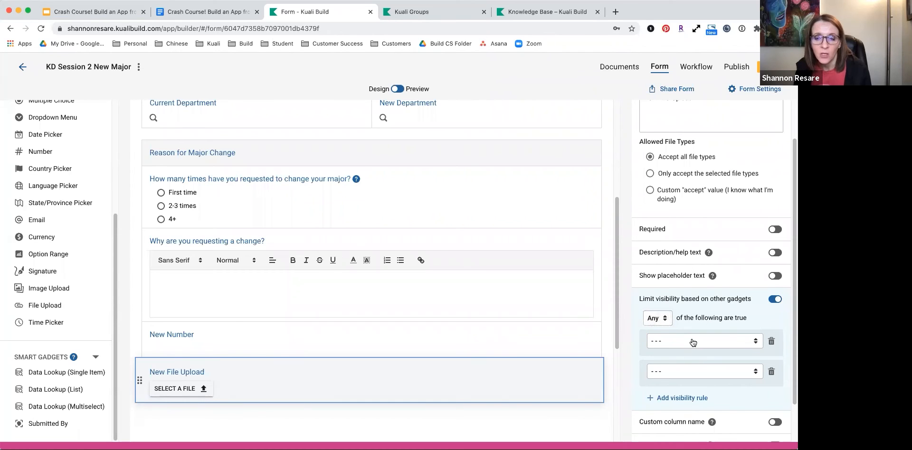
click(772, 340)
click(772, 328)
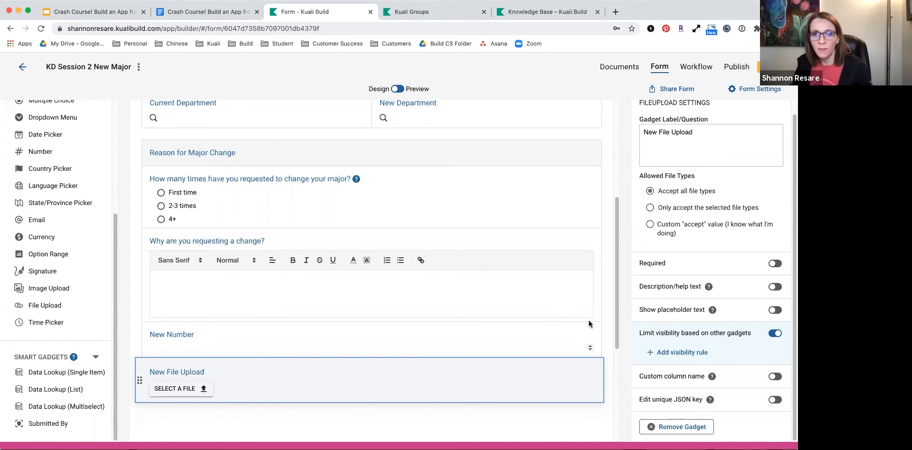
Look at the app's workflow design, publish the app for the first time, and view its shareable form links.
scroll(574, 295, up, 5)
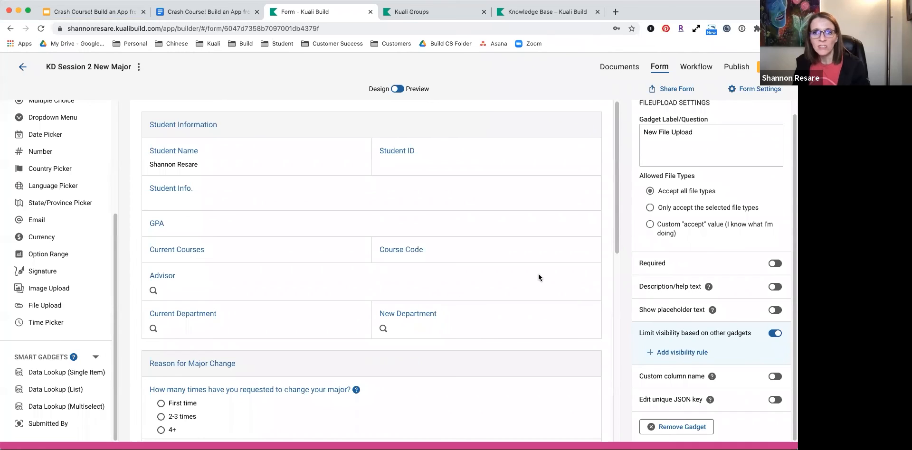
click(709, 67)
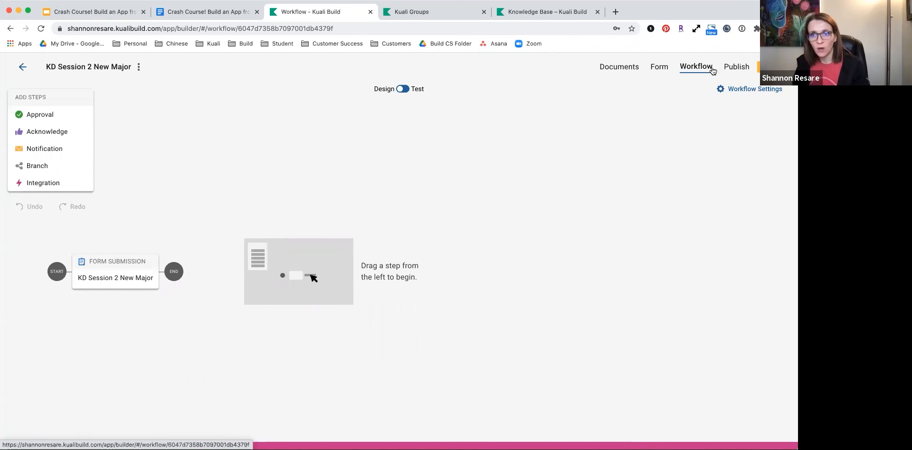
click(734, 70)
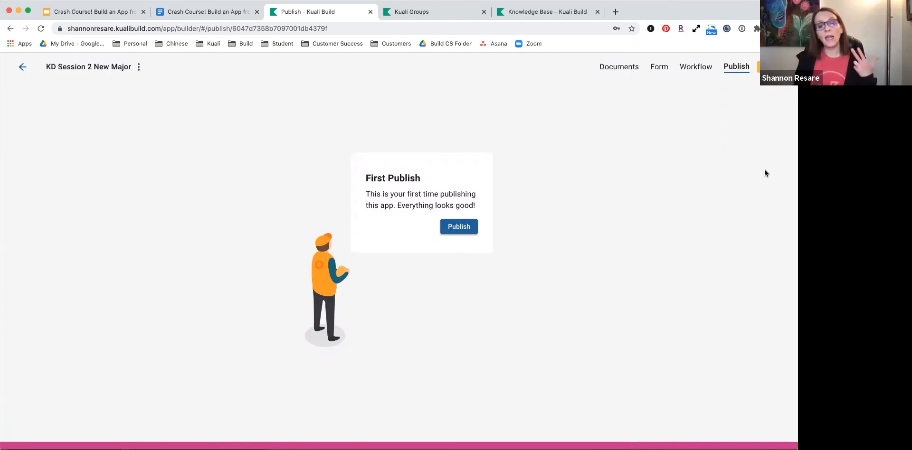
click(465, 231)
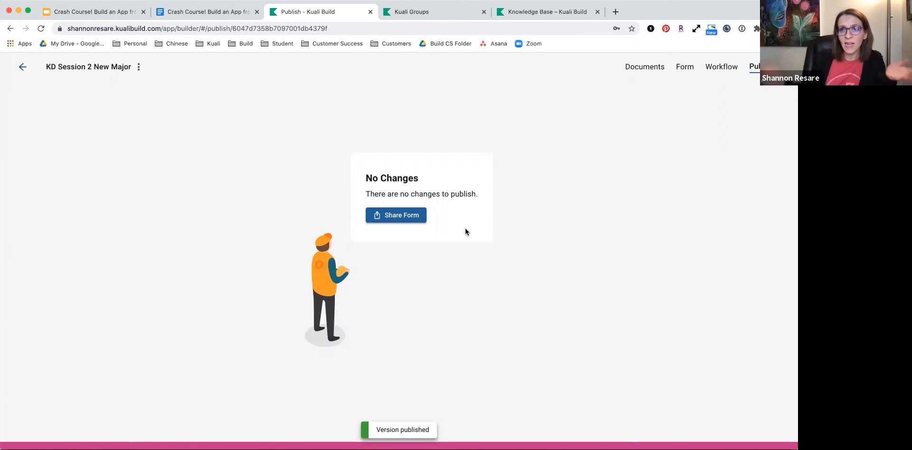
click(412, 217)
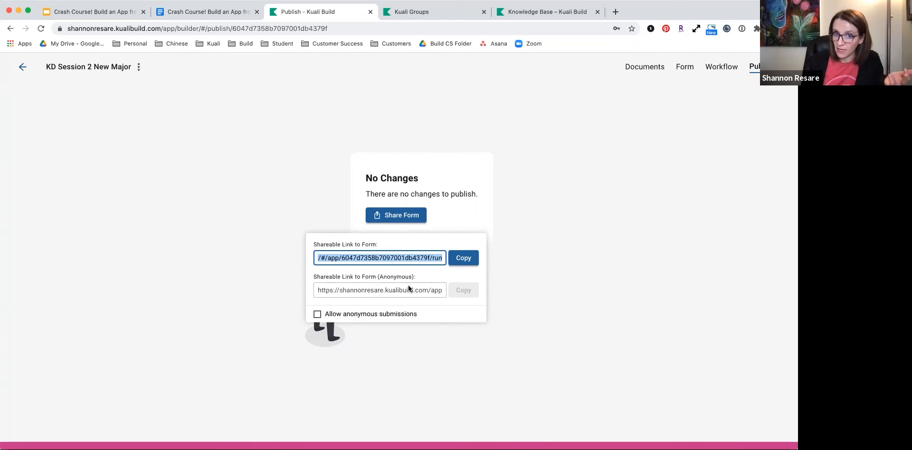
click(512, 267)
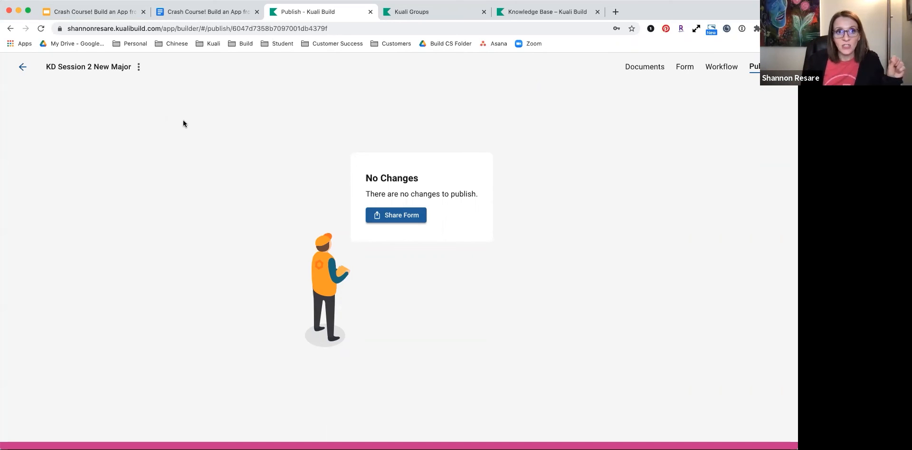
Open the app's permissions and allow all authenticated users to create documents in this app.
click(86, 68)
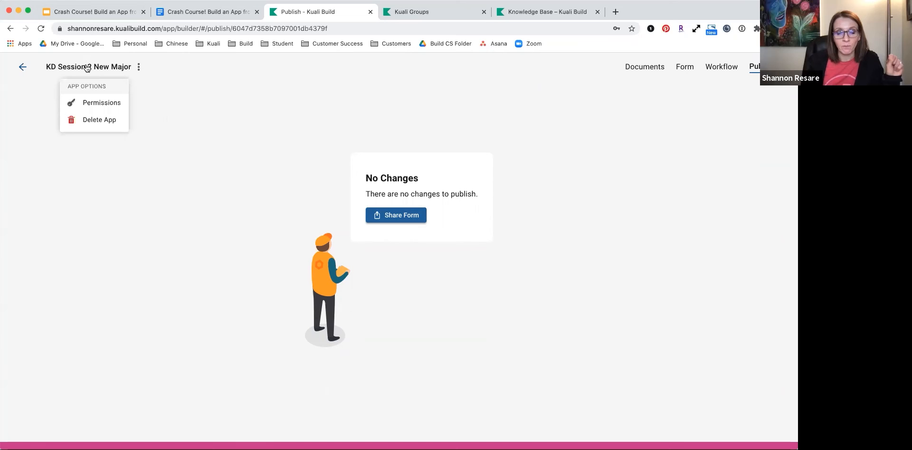
click(97, 100)
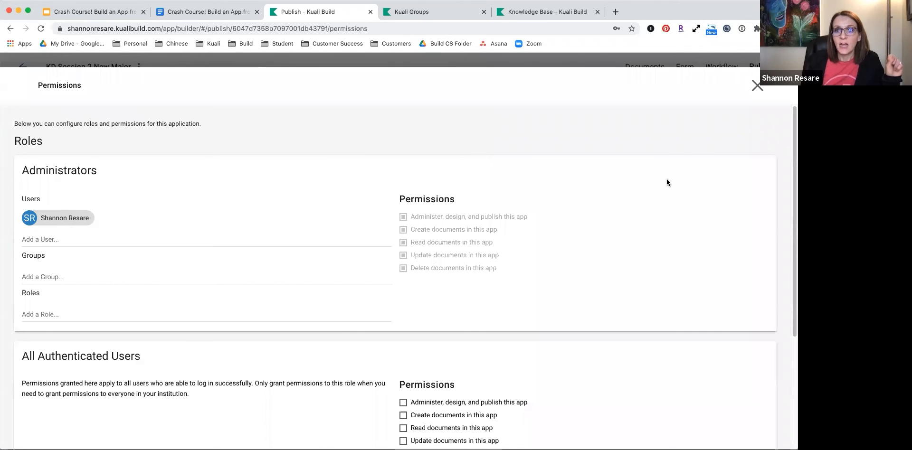
scroll(280, 214, down, 2)
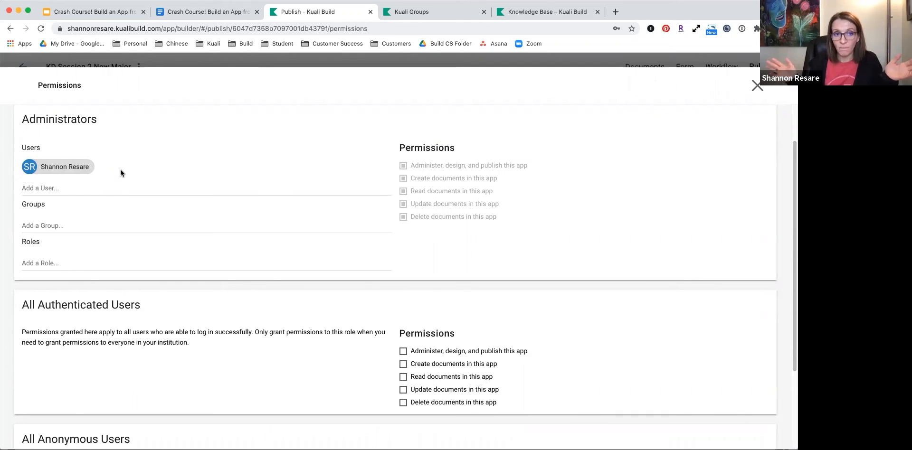
scroll(121, 169, down, 3)
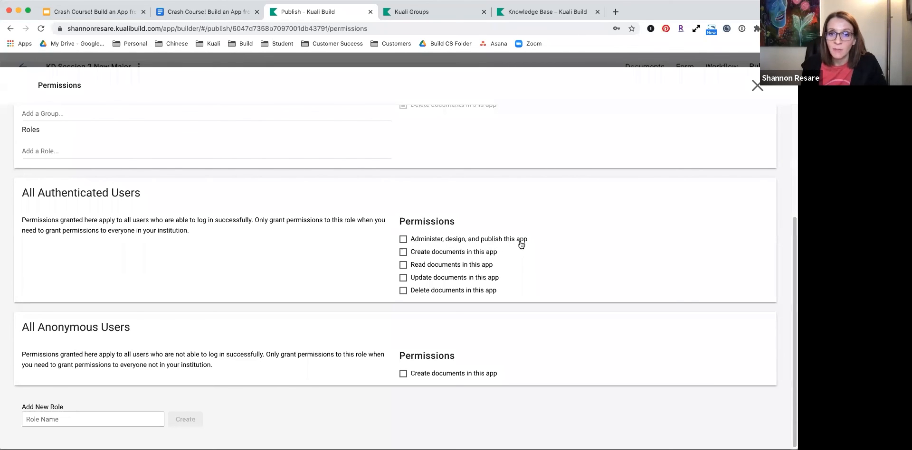
scroll(448, 252, up, 1)
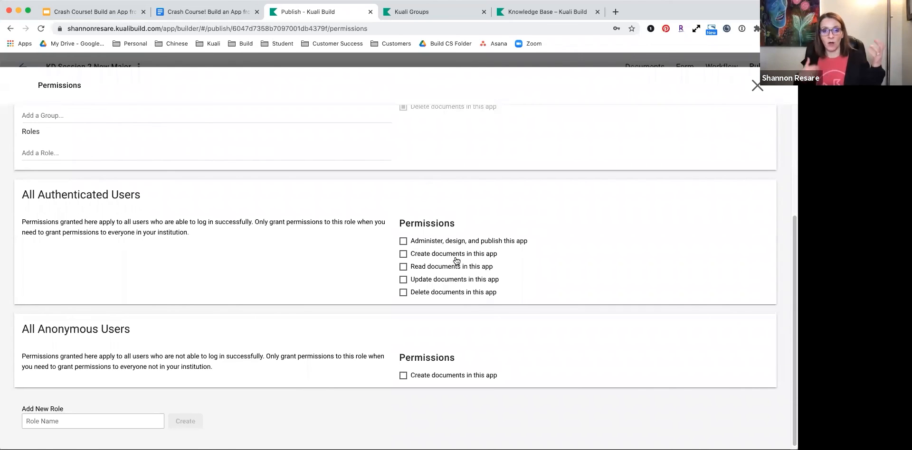
click(403, 255)
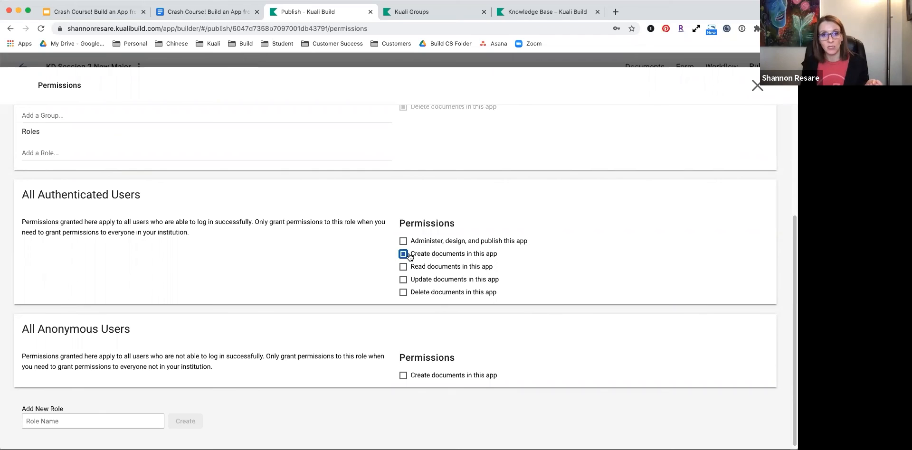
Create a new role named "Assistant", grant it permission to read documents in this app, and close the permissions.
scroll(161, 346, down, 1)
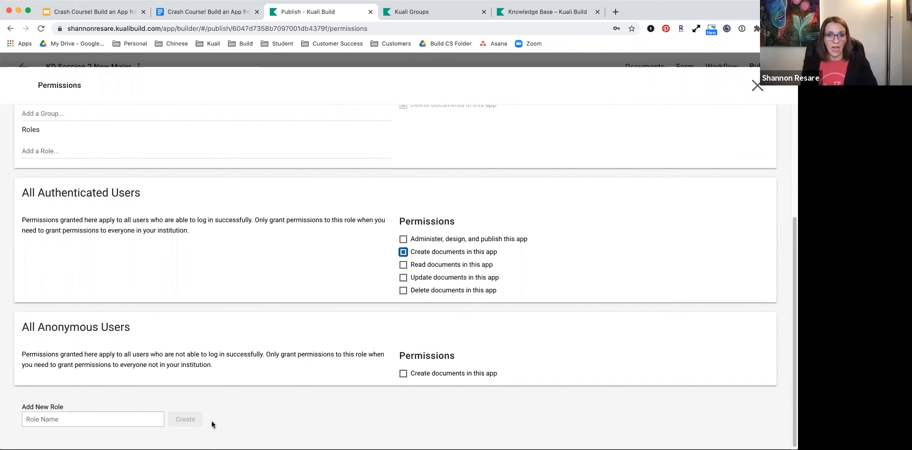
click(133, 422)
text(Assistant)
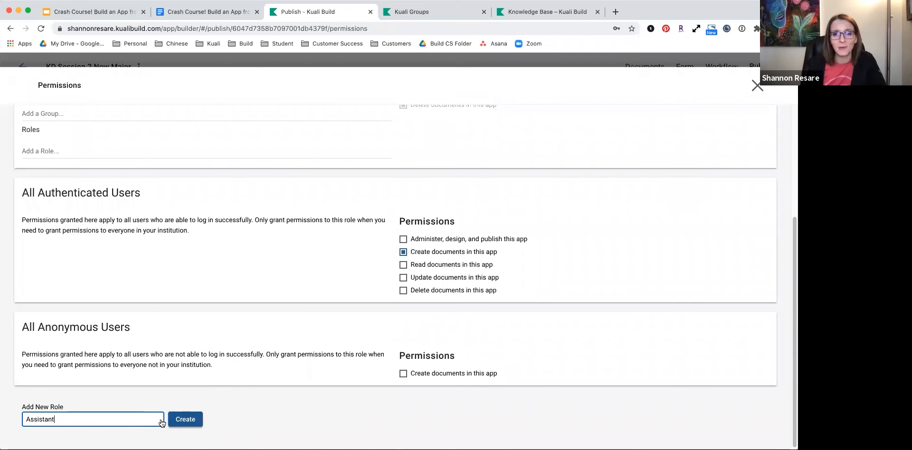
click(176, 422)
scroll(269, 338, down, 2)
scroll(268, 340, down, 4)
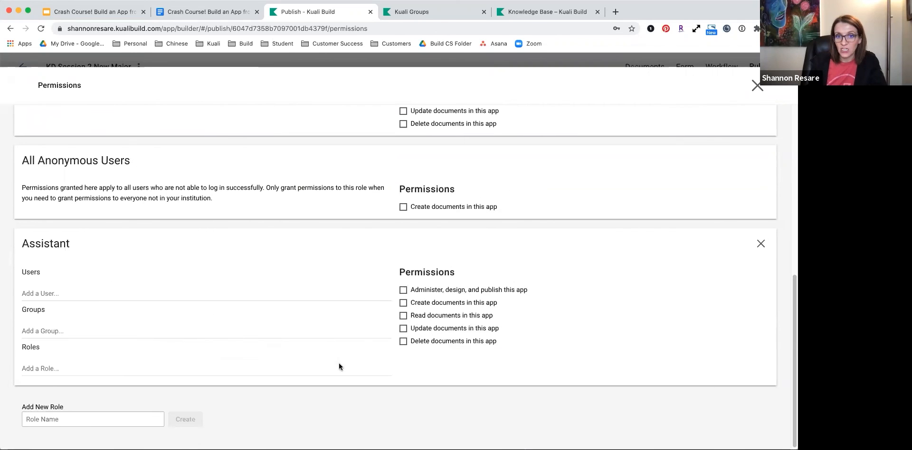
click(404, 317)
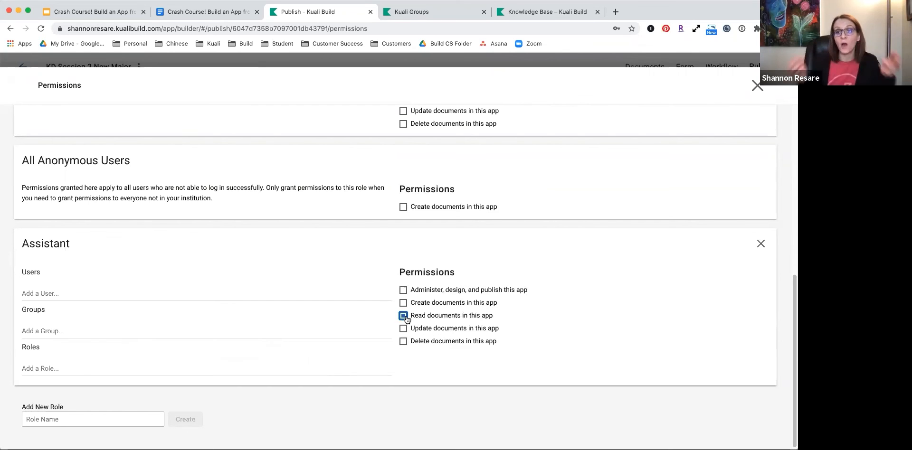
click(268, 293)
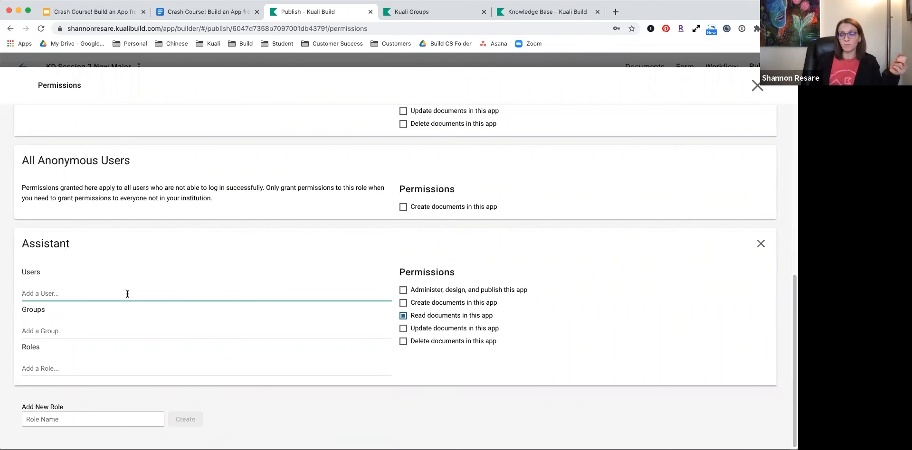
click(749, 85)
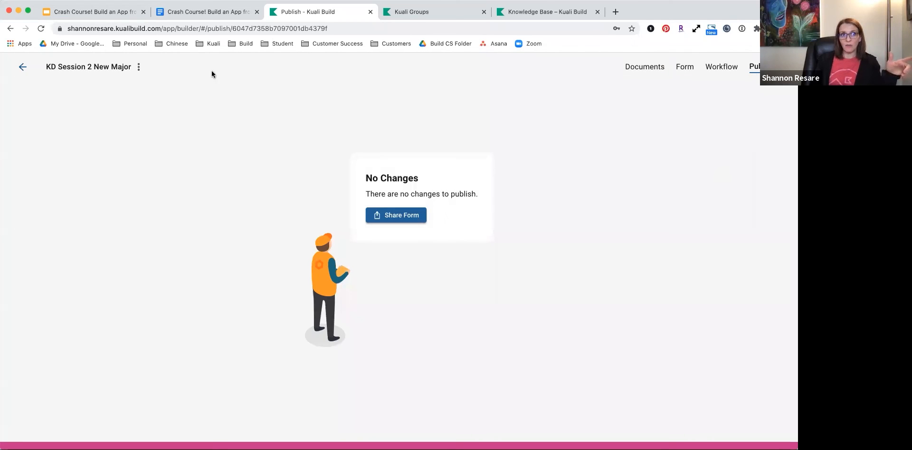
Switch to the Crash Course presentation in Google Slides and look through the slides following the Training slide.
key(super+1)
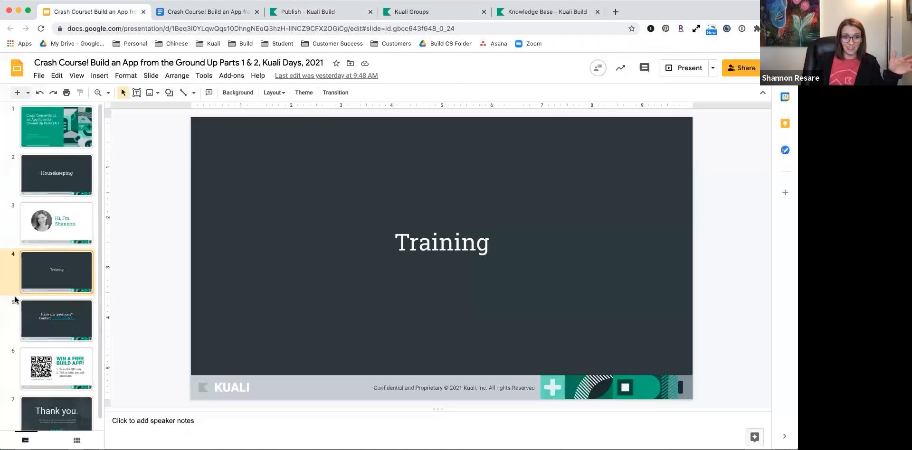
scroll(22, 297, down, 1)
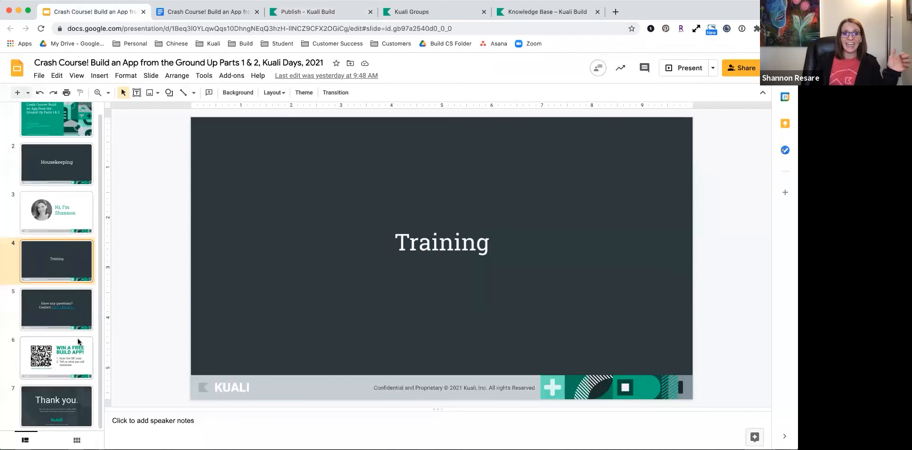